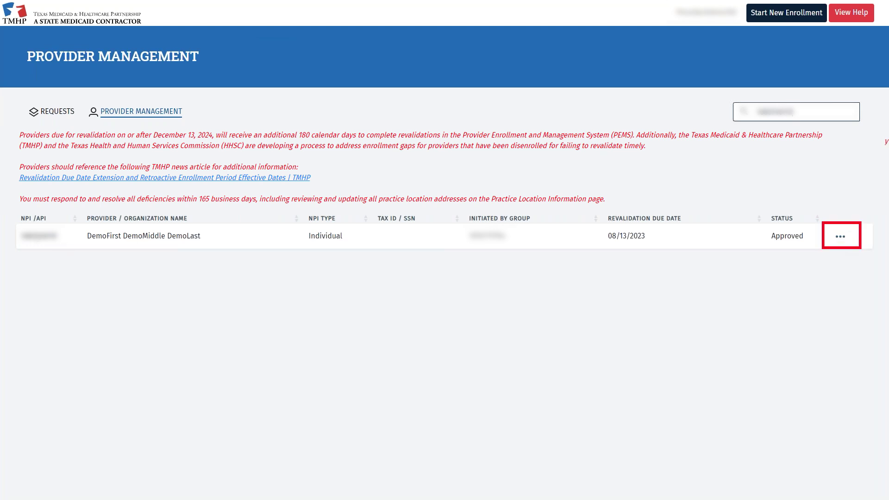
Open the provider's record and its Edit Enrollment page, which lists Revalidation and Change Email request types
left_click(841, 236)
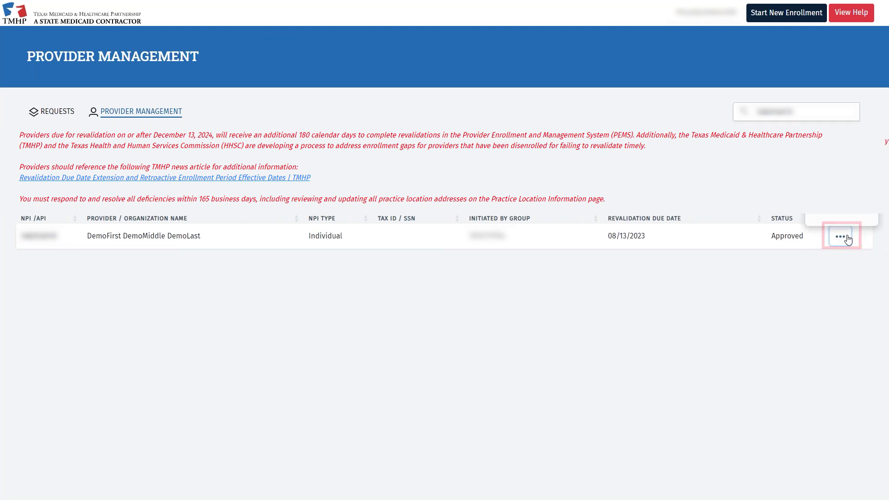
left_click(842, 181)
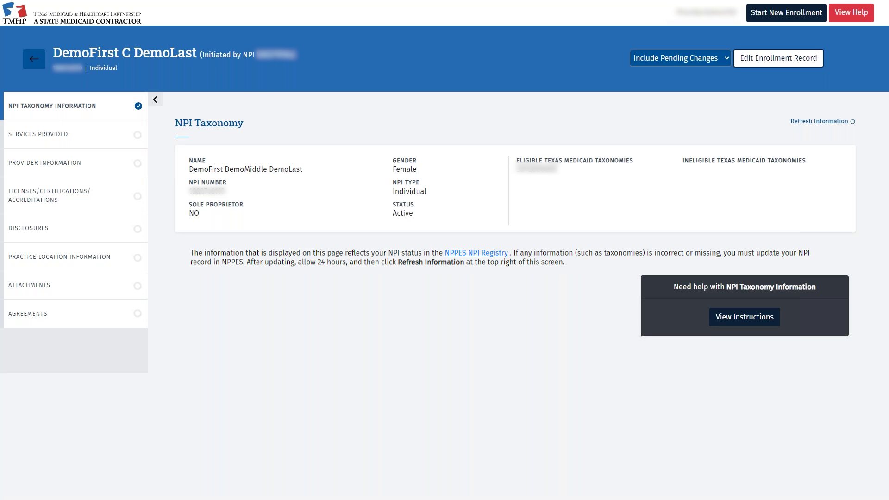
left_click(778, 66)
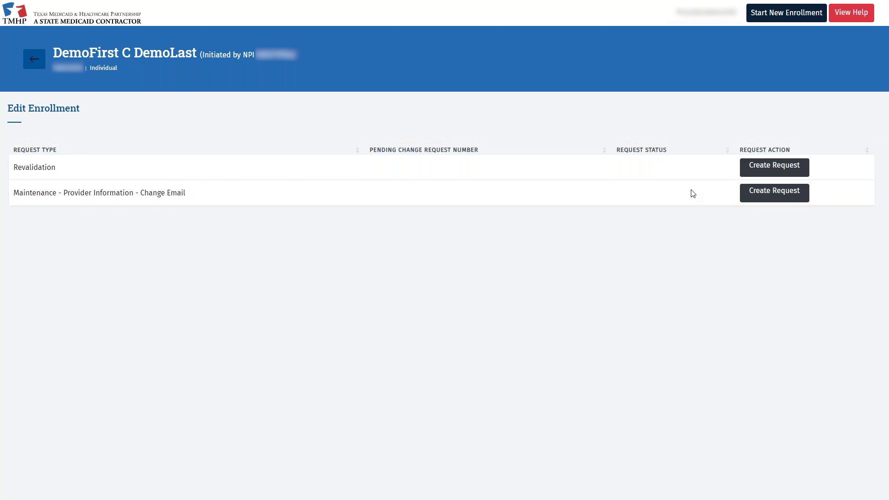
Create a Revalidation request and move on to the Provider Information section
left_click(752, 169)
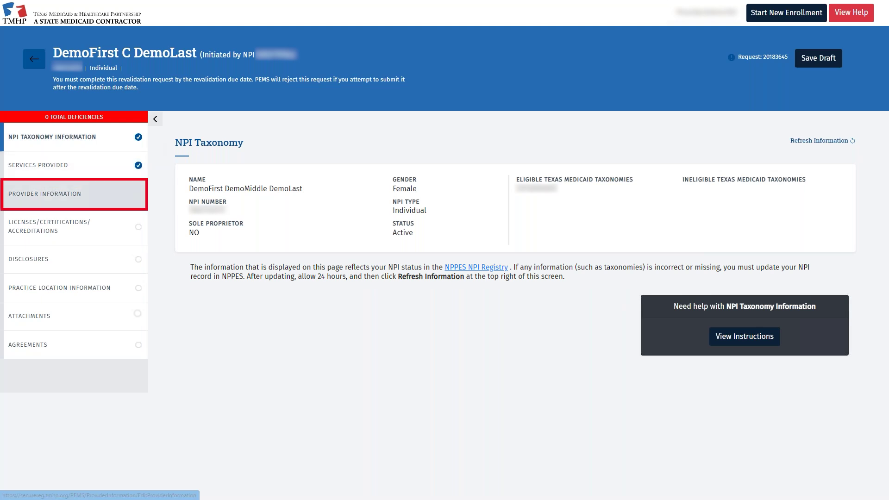
left_click(122, 189)
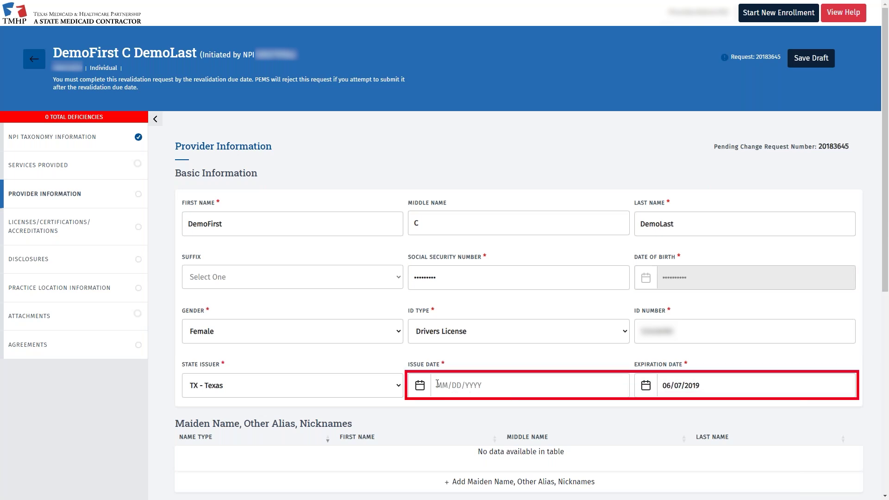
Set the driver's licence issue date to 01/01/2015 and expiration to 06/07/2025, then save
left_click(438, 384)
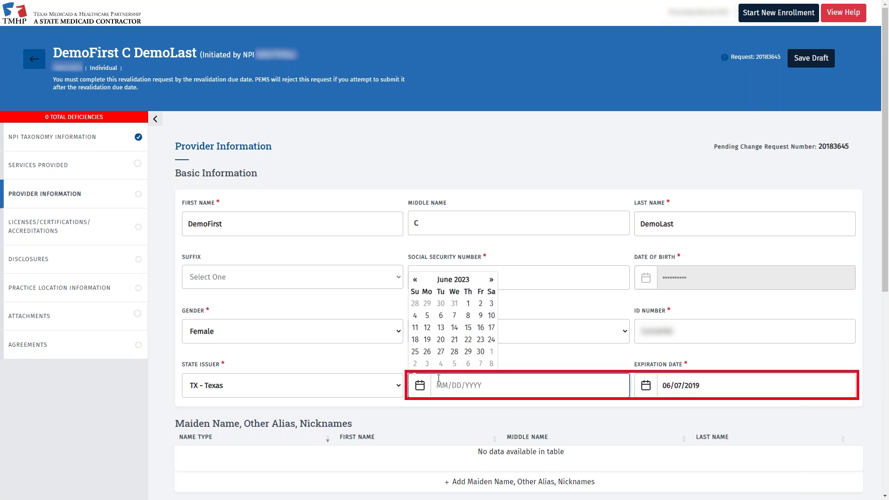
type("01/01/2015")
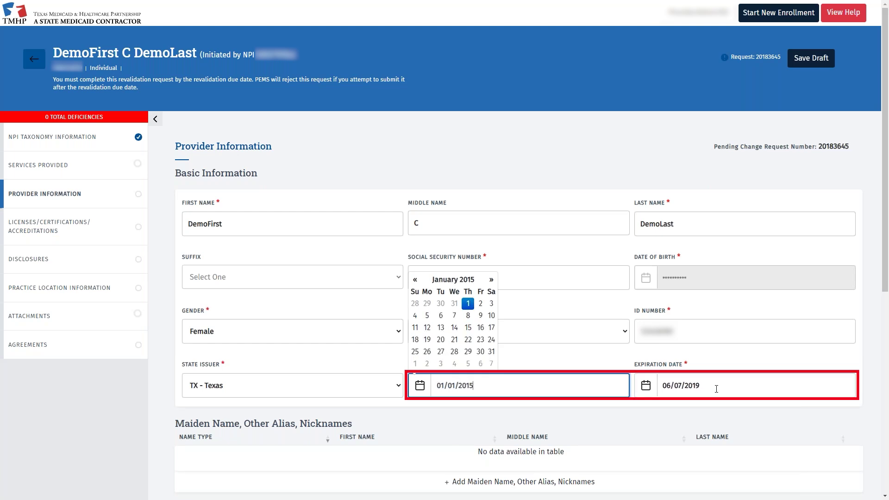
left_click(716, 389)
key("BackSpace")
key("BackSpace")
type("2")
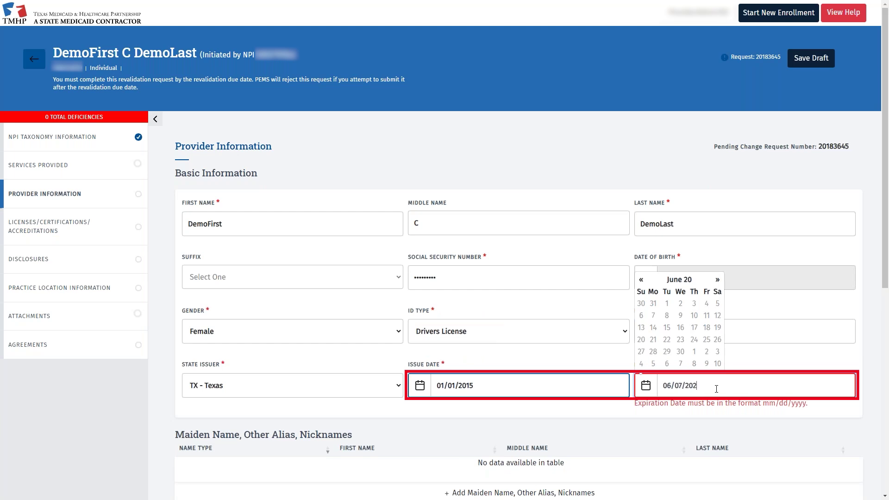
type("5")
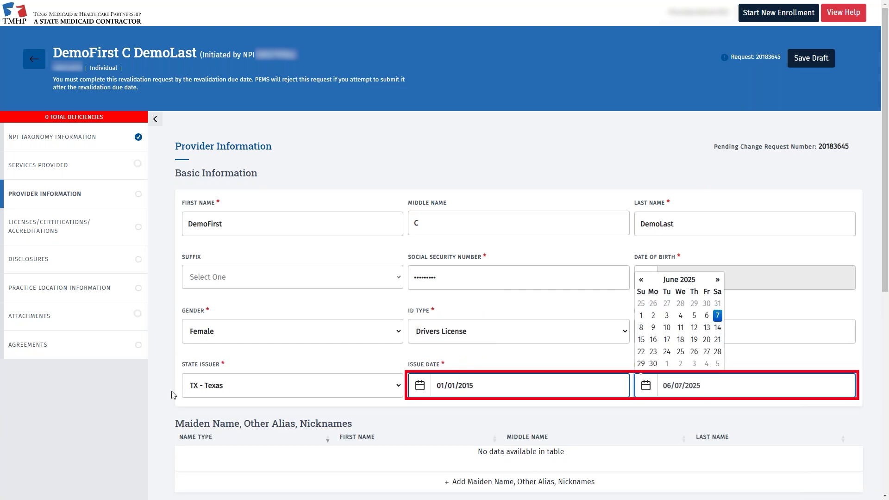
left_click(171, 394)
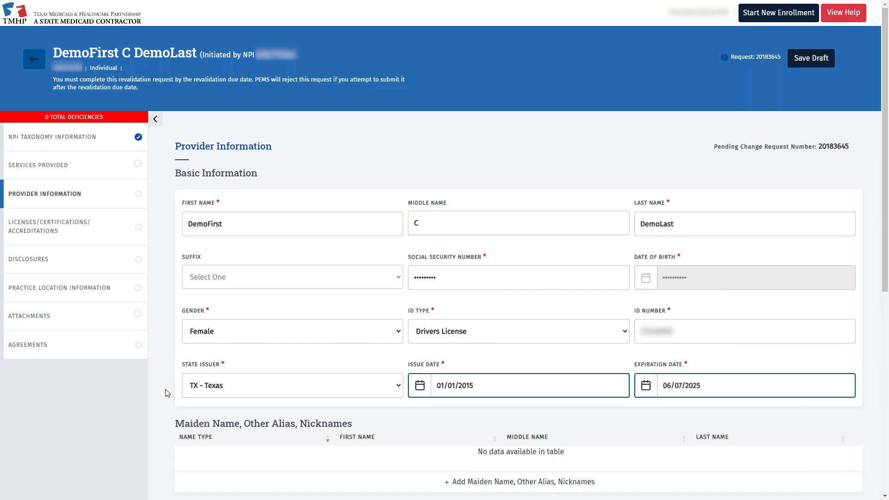
scroll(168, 393, "down", 5)
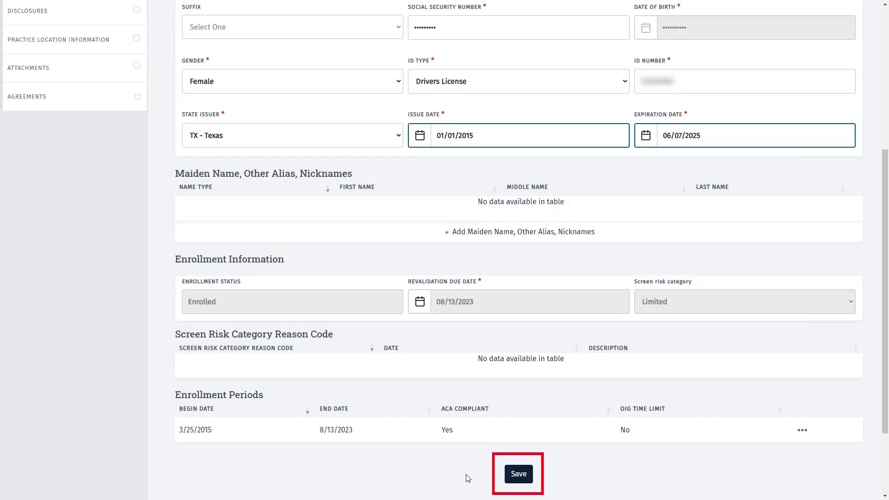
left_click(518, 477)
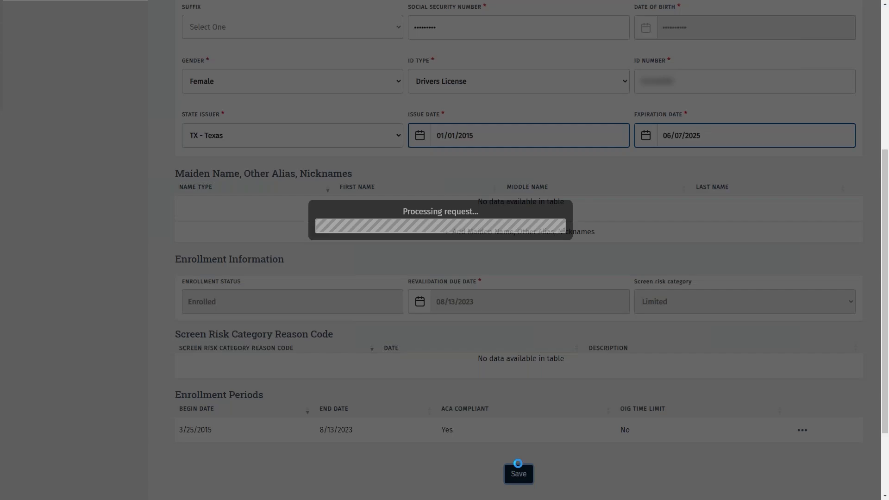
scroll(156, 232, "up", 5)
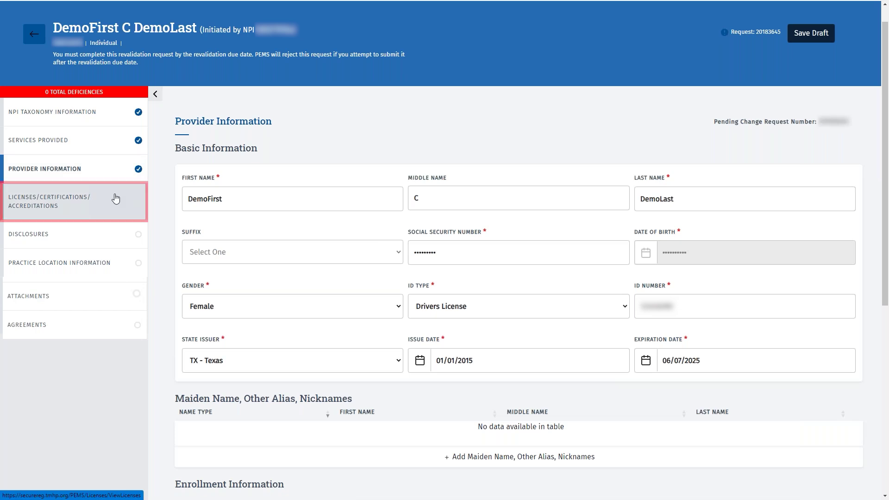
left_click(116, 198)
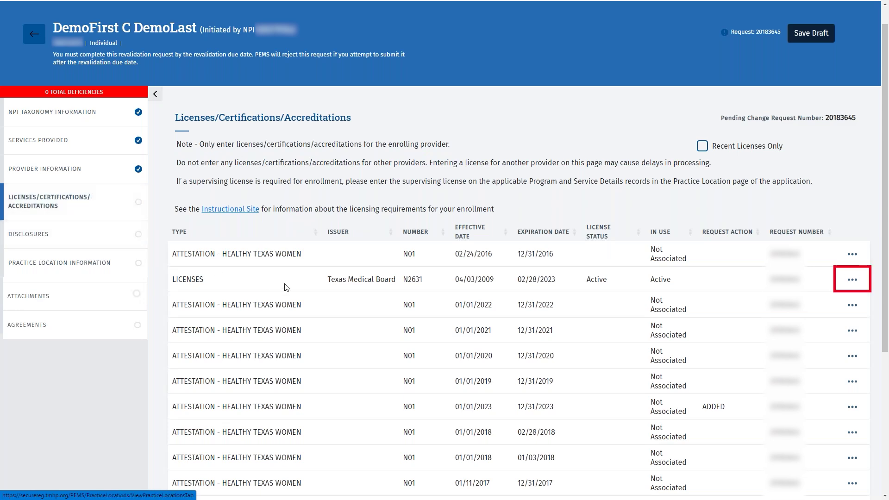
Change the Texas Medical Board licence expiration date to 02/28/2025 and save the record
left_click(853, 280)
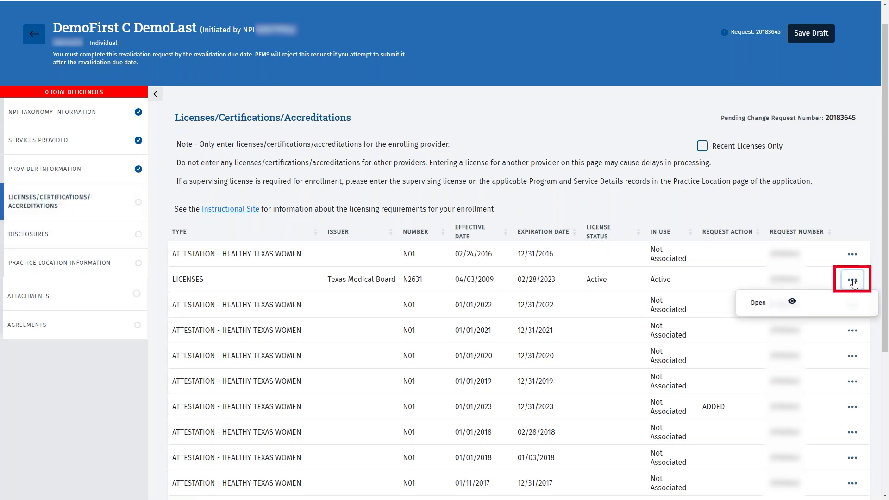
left_click(782, 302)
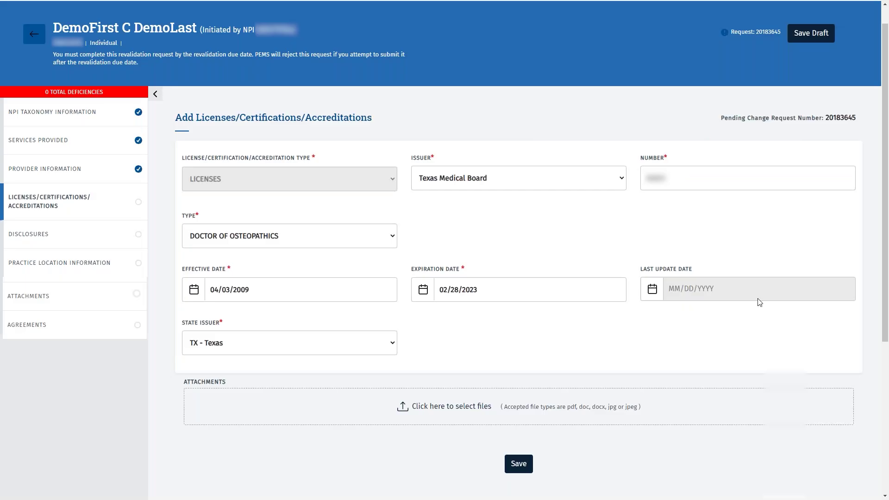
left_click(557, 290)
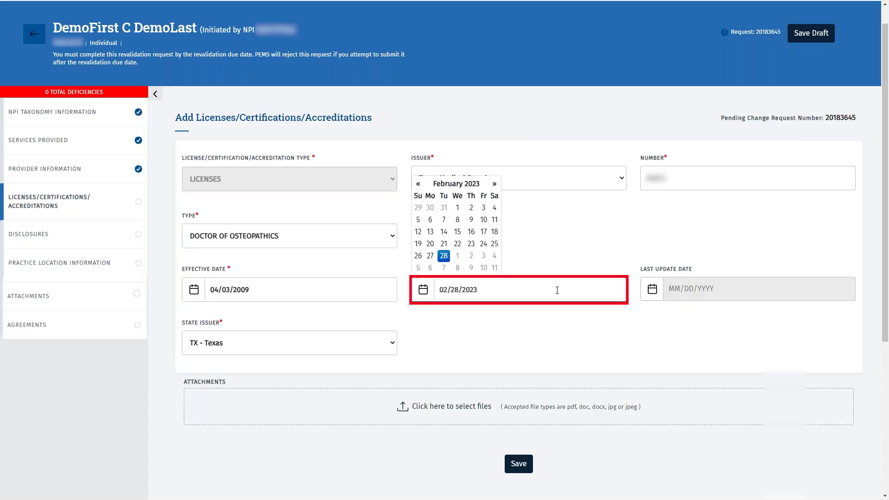
key("BackSpace")
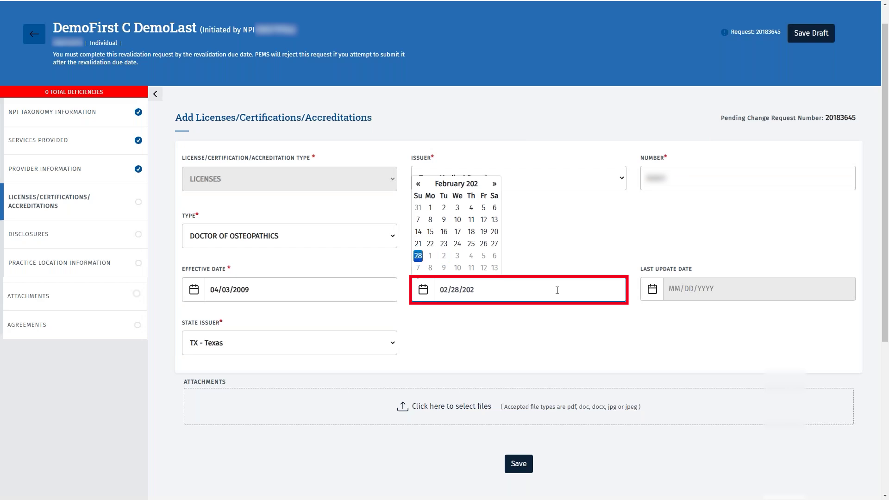
type("5")
left_click(594, 244)
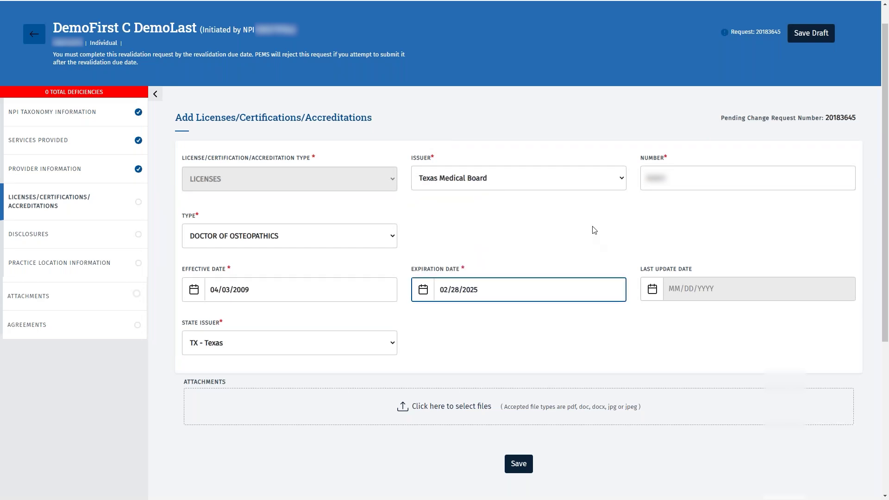
left_click(516, 464)
scroll(487, 423, "down", 3)
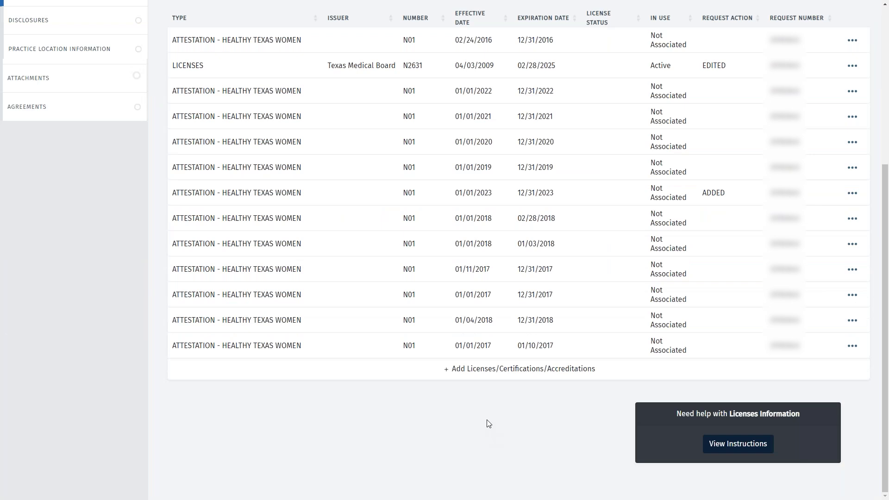
Add an affirmed ATTESTATION - HEALTHY TEXAS WOMEN record and save it
left_click(476, 369)
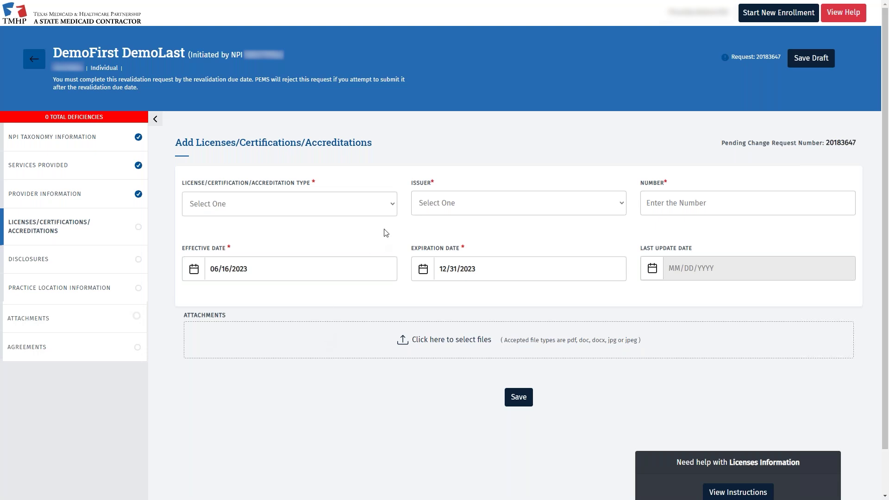
left_click(395, 204)
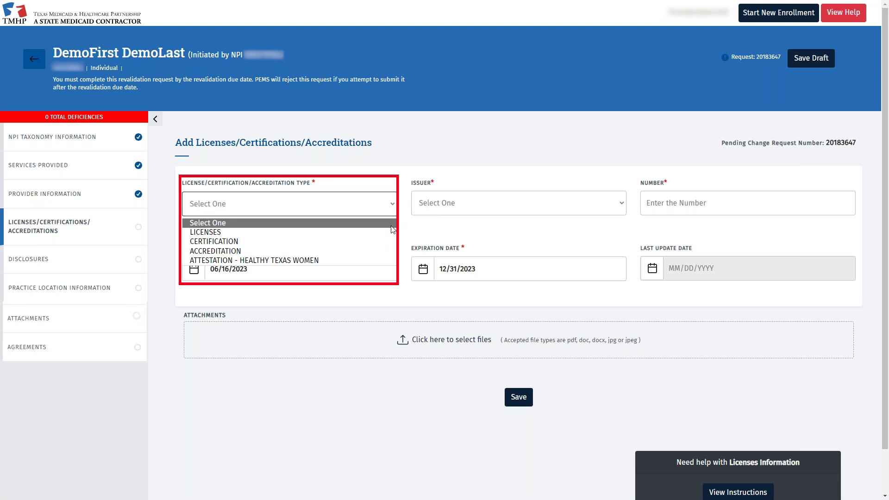
left_click(380, 259)
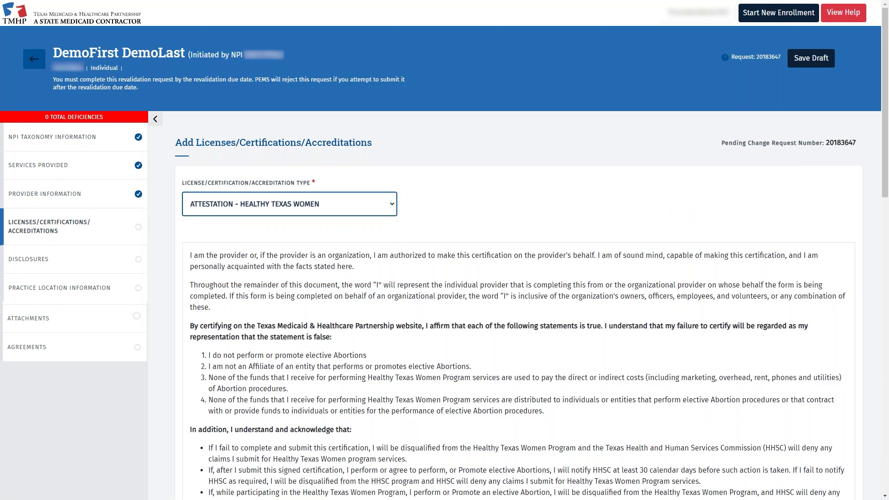
scroll(175, 294, "down", 15)
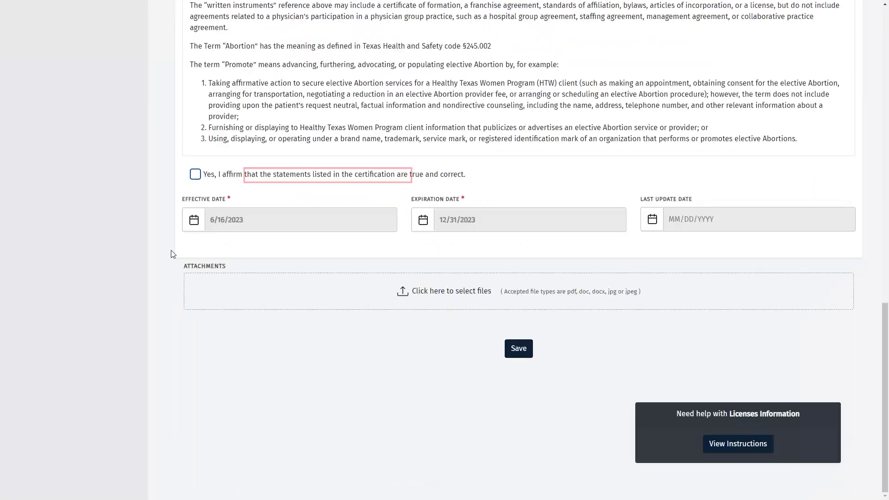
left_click(195, 176)
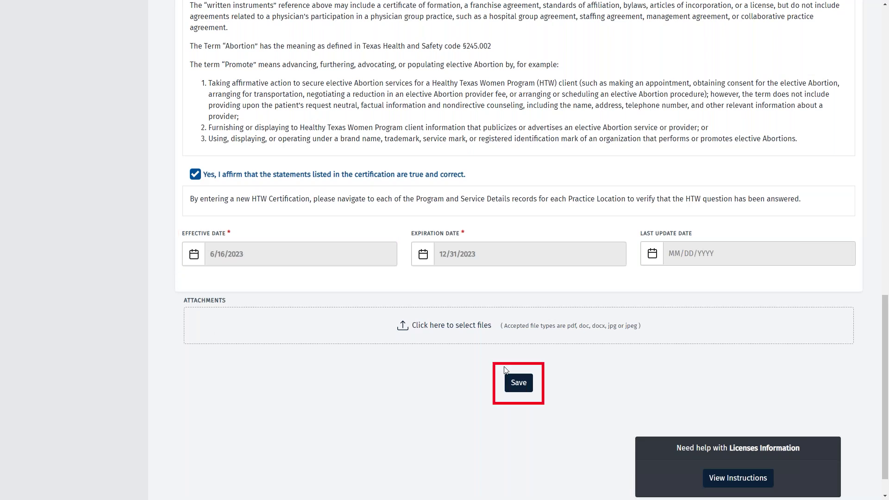
left_click(515, 383)
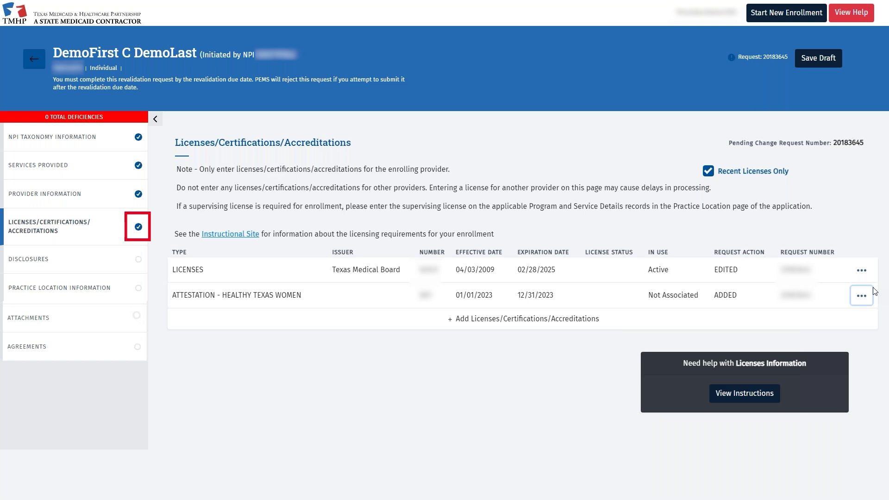
In Disclosures, answer No to the sanction, debt, criminal and child-support questions
left_click(115, 264)
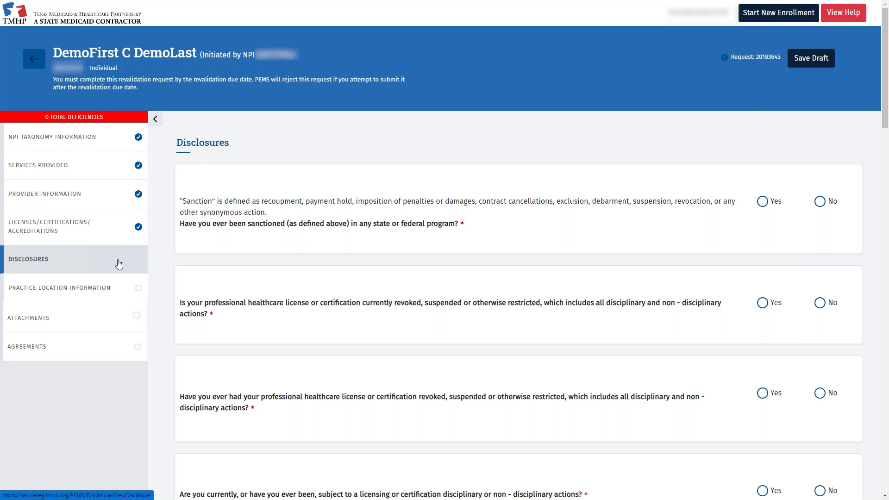
left_click(824, 205)
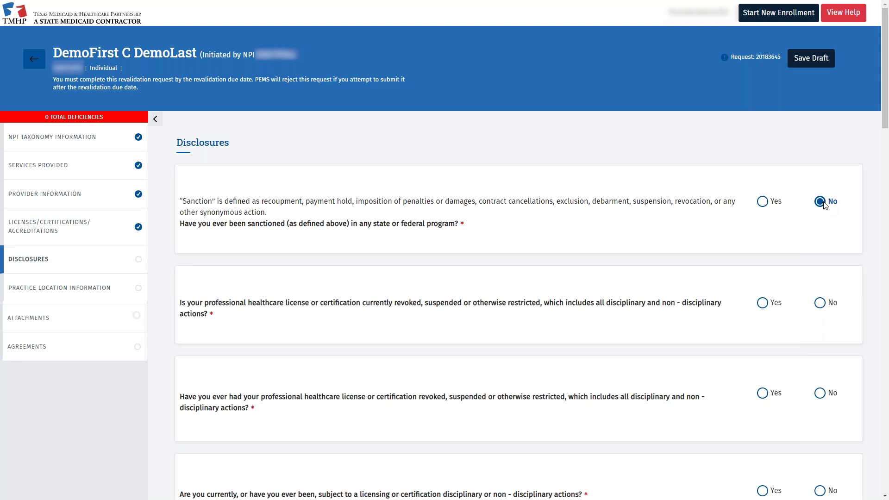
key("Tab")
key("Right")
key("Tab")
key("Right")
key("Tab")
key("Right")
key("Tab")
key("Right")
key("Tab")
key("Right")
key("Tab")
key("Right")
key("Tab")
key("Right")
key("Tab")
key("Right")
key("Tab")
key("Right")
key("Tab")
key("Right")
key("Tab")
key("Right")
key("Tab")
key("Right")
key("Tab")
key("Right")
key("Tab")
key("Right")
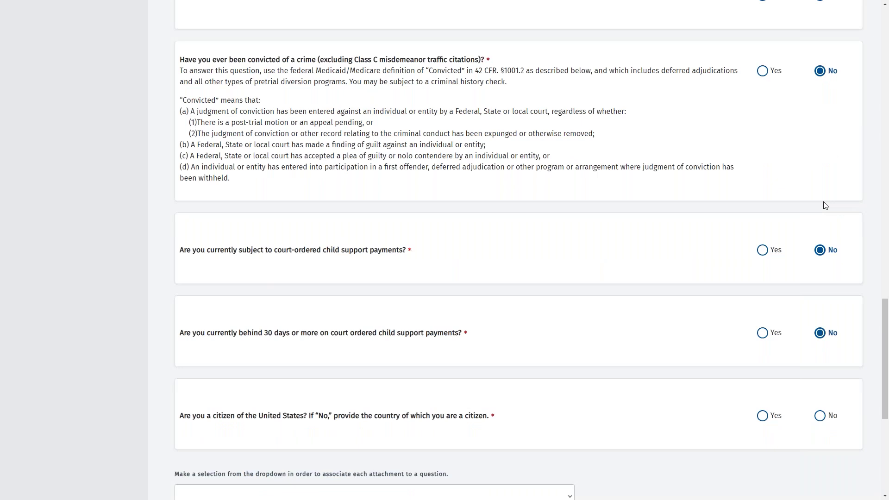
Answer Yes to the U.S. citizenship question and save the disclosure answers
key("Tab")
key("Right")
key("Left")
scroll(825, 205, "down", 3)
left_click(519, 457)
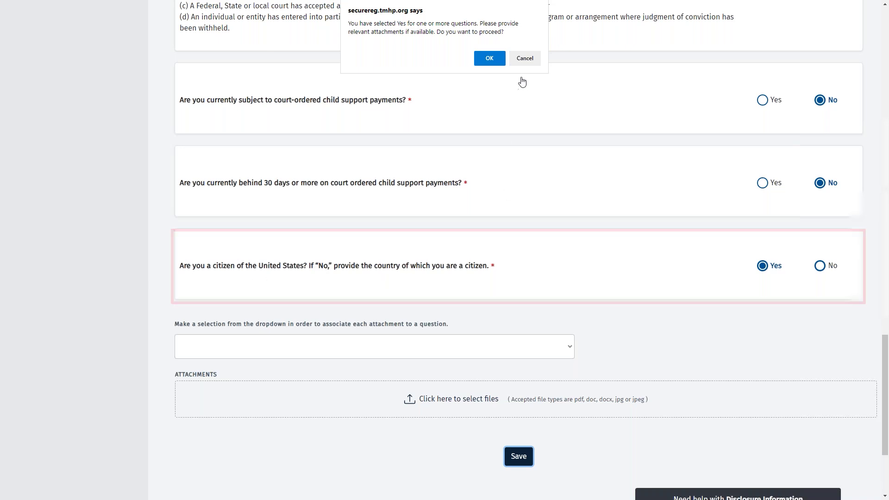
Cancel the save prompt and answer Yes to court-ordered child support, preparing an attachment
left_click(528, 58)
left_click(765, 102)
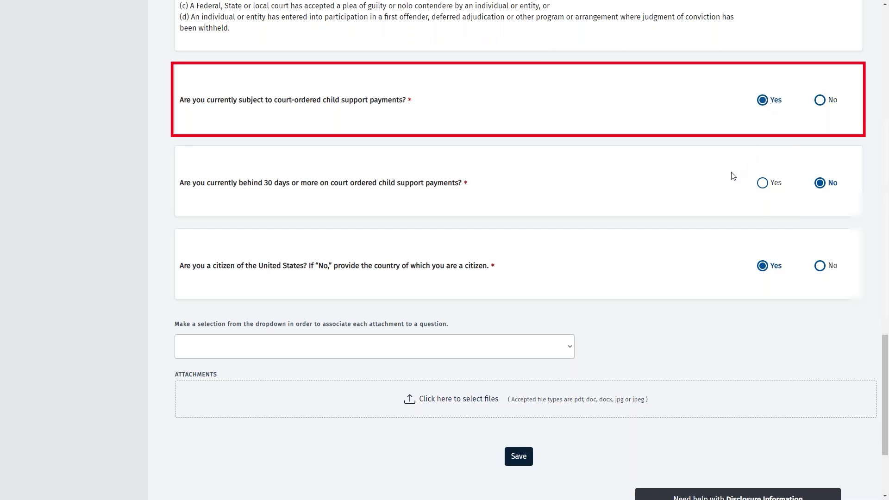
left_click(573, 344)
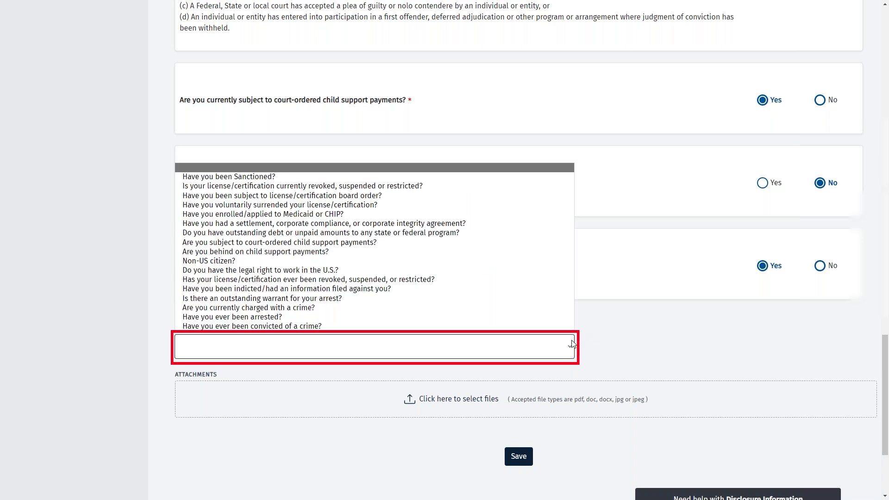
Attach Disclosures - Child Support Documentation.docx as Child Support Information to the child support question
left_click(369, 242)
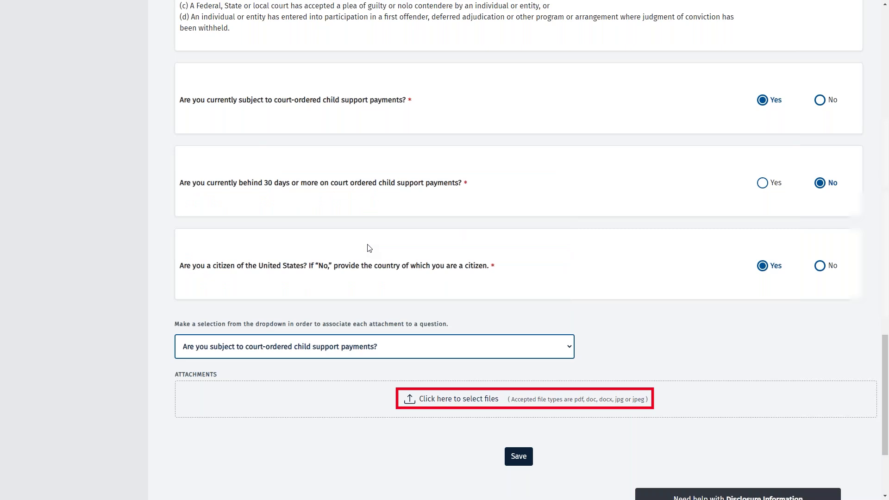
left_click(436, 400)
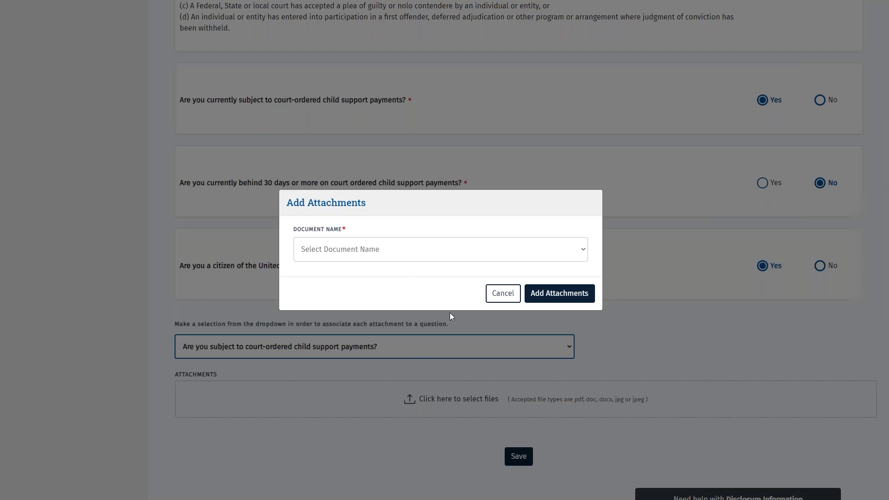
left_click(583, 254)
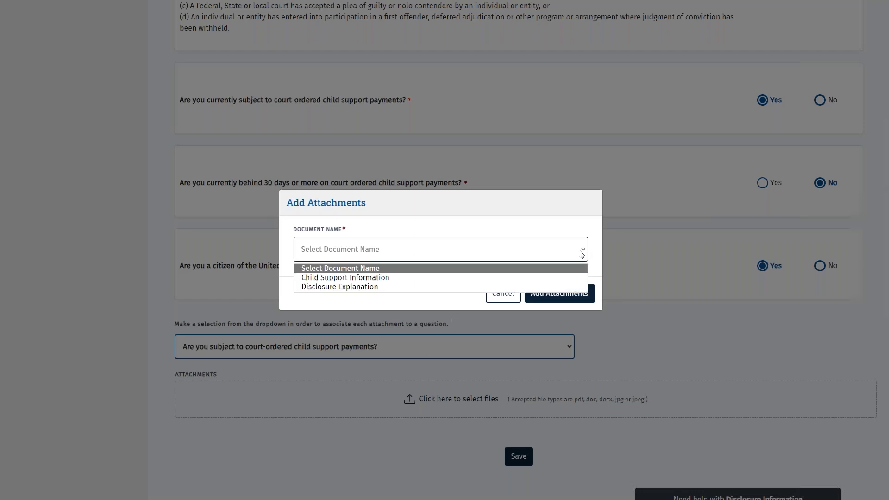
left_click(404, 277)
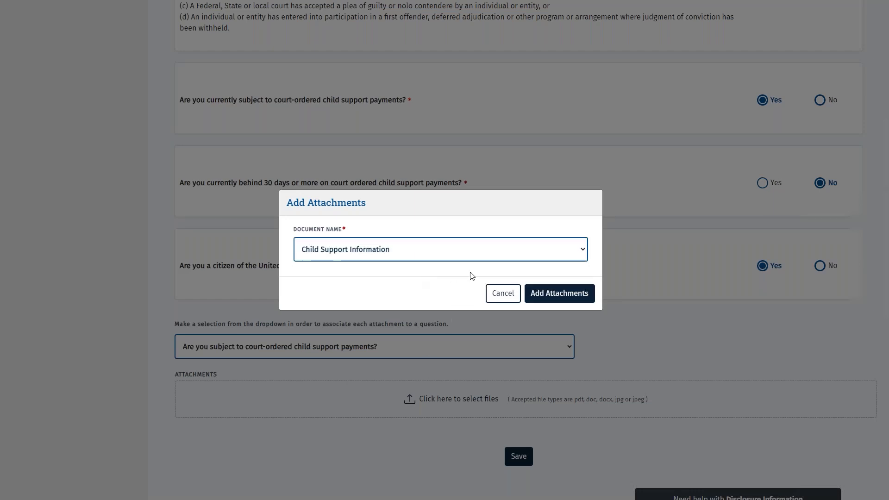
left_click(543, 294)
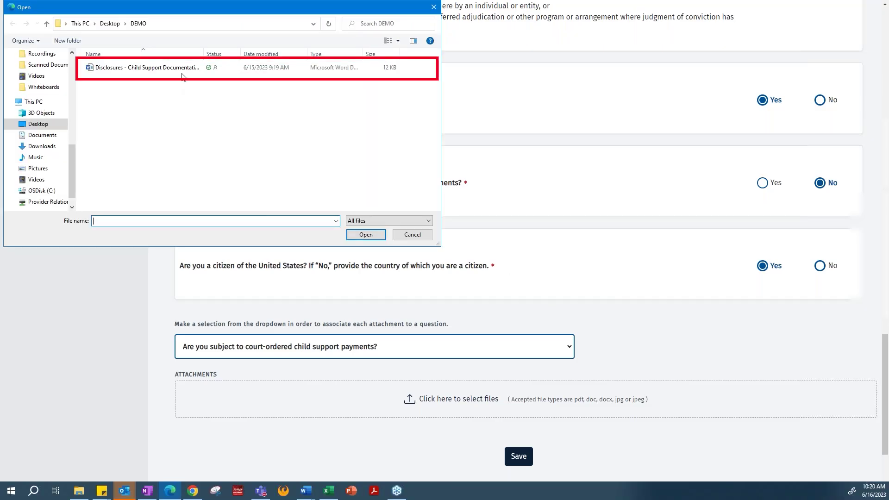
left_click(183, 72)
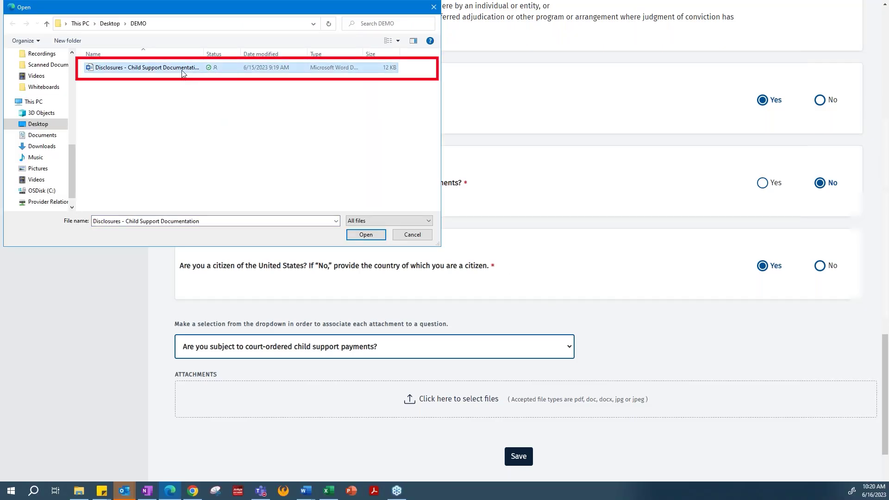
left_click(366, 235)
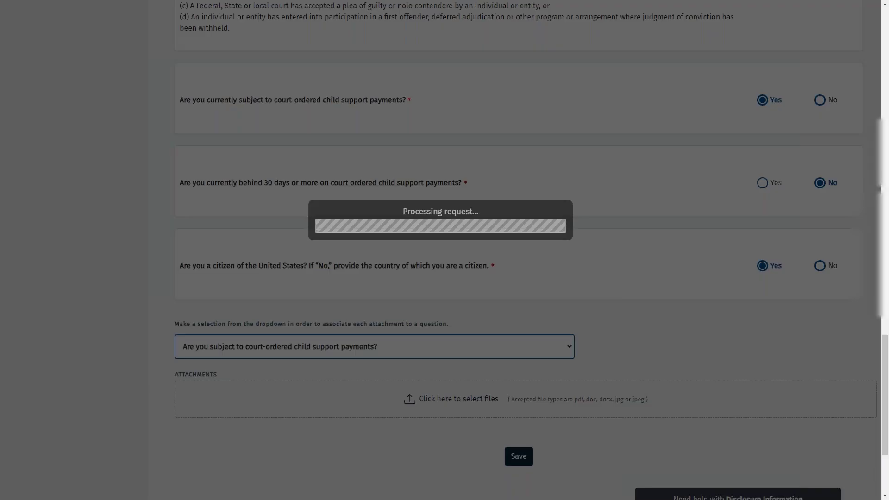
Save the Disclosures section and confirm the save prompt
scroll(157, 238, "down", 3)
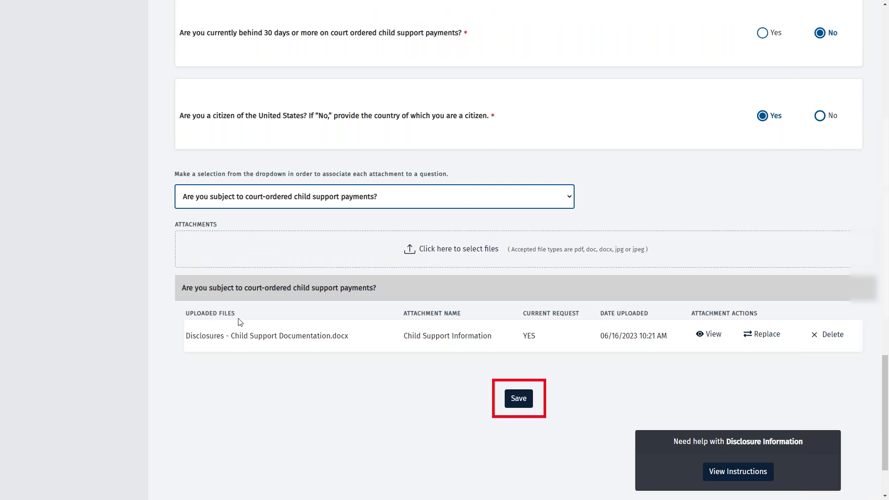
left_click(513, 397)
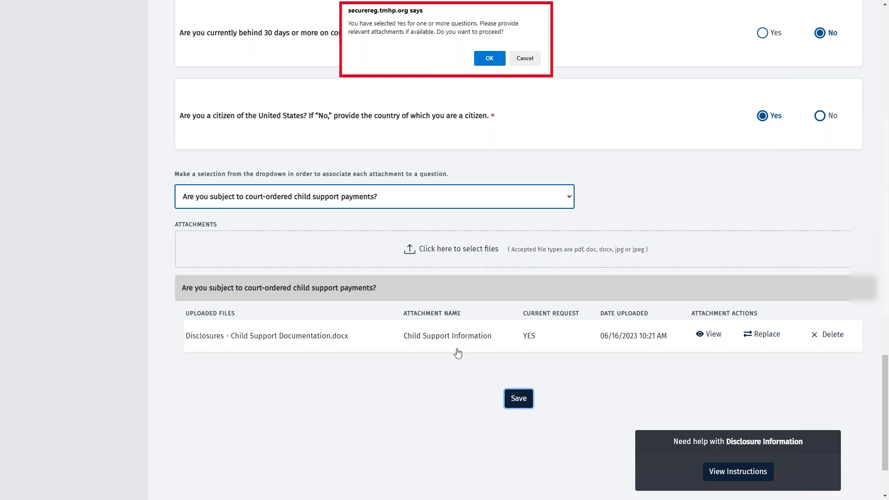
left_click(489, 59)
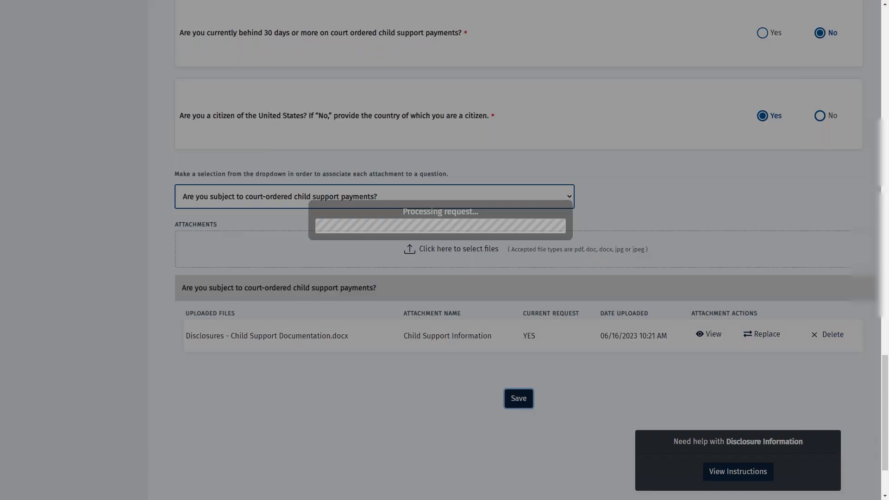
scroll(151, 103, "up", 10)
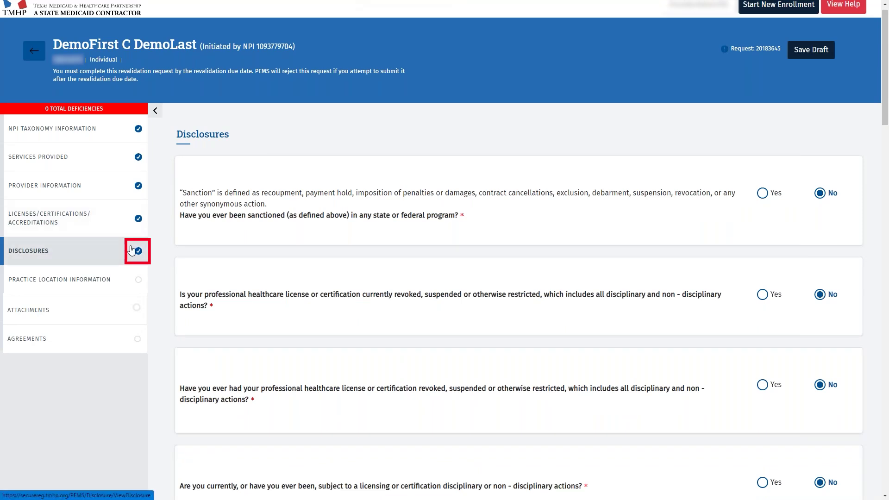
Show Practice Location Information with its one enrolled Performing billing location
left_click(122, 282)
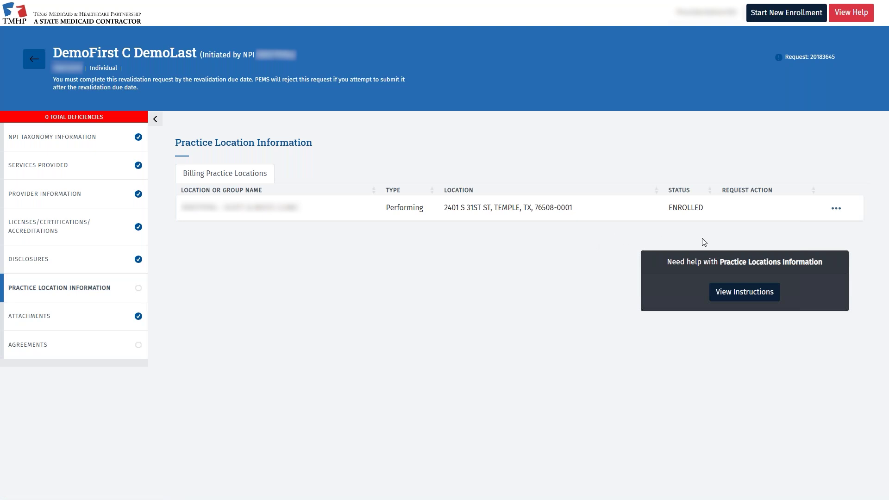
Enter the practice location's phone number in Basic Information and save it
left_click(837, 209)
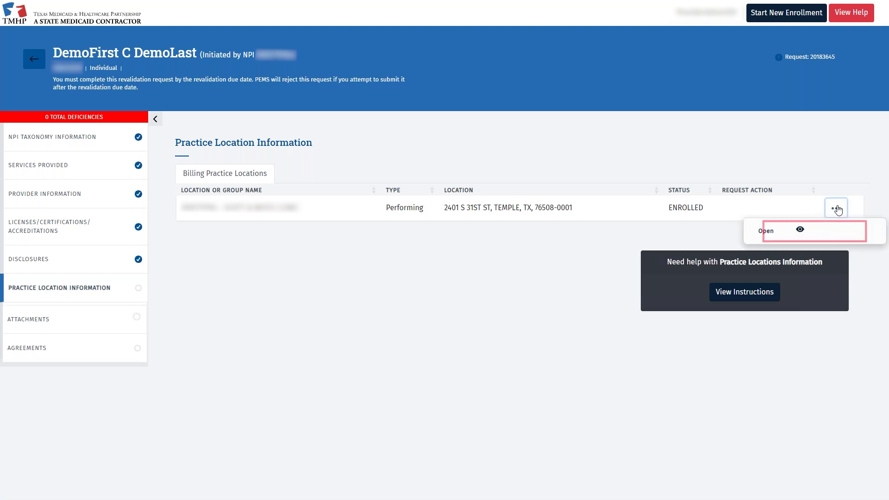
left_click(804, 231)
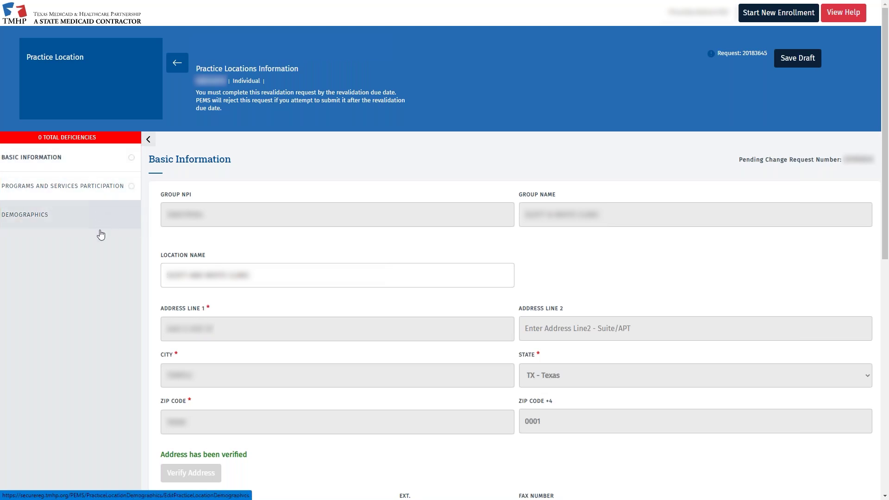
scroll(115, 260, "down", 6)
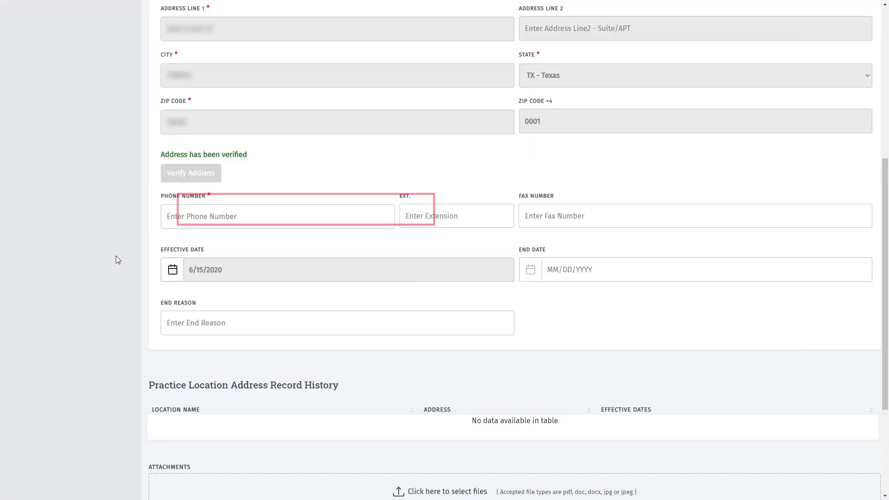
left_click(168, 216)
type("512")
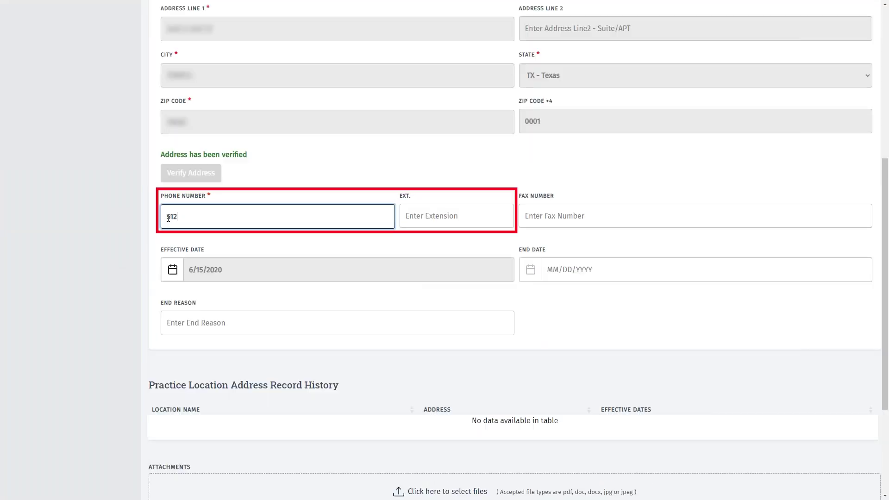
type("-555-")
type("55")
key("BackSpace")
key("BackSpace")
type("5555555")
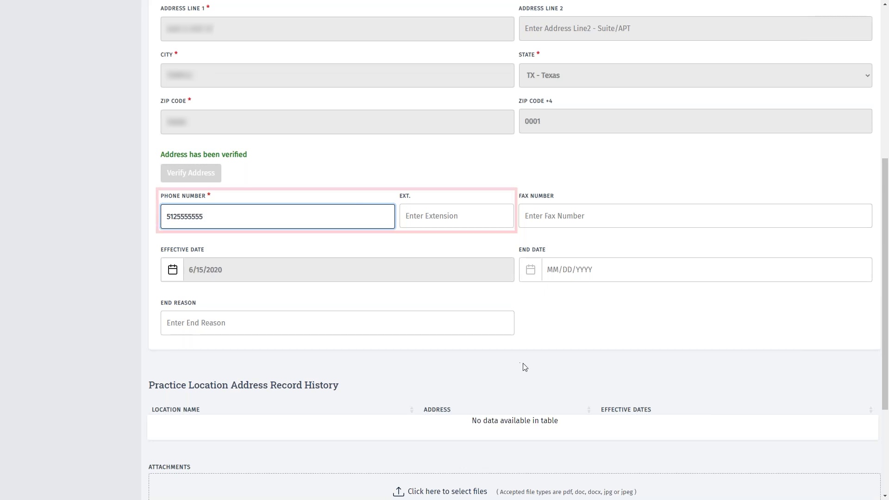
scroll(522, 366, "down", 2)
left_click(514, 474)
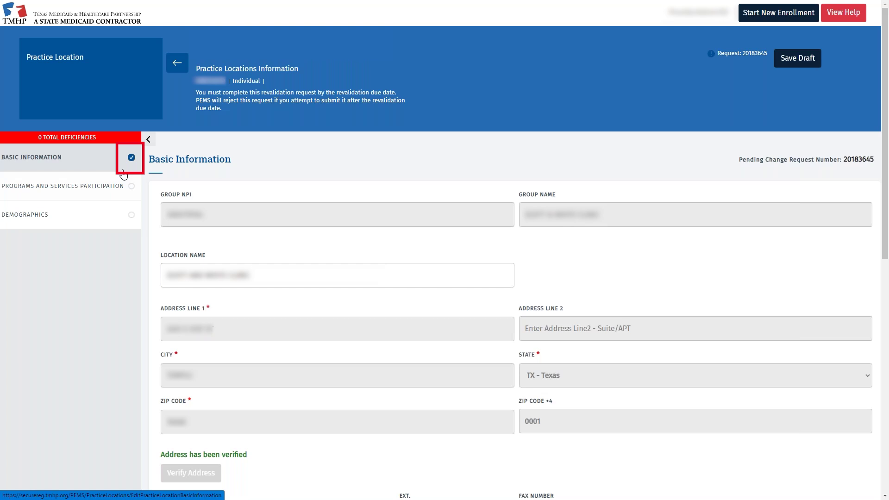
Open the Acute Care - Fee-for-Service participation details and scroll down to its Licenses list
left_click(123, 185)
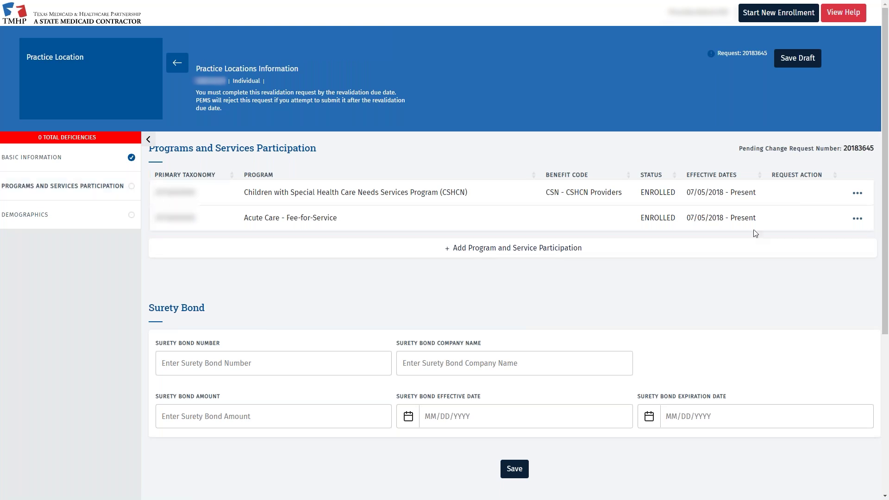
left_click(855, 221)
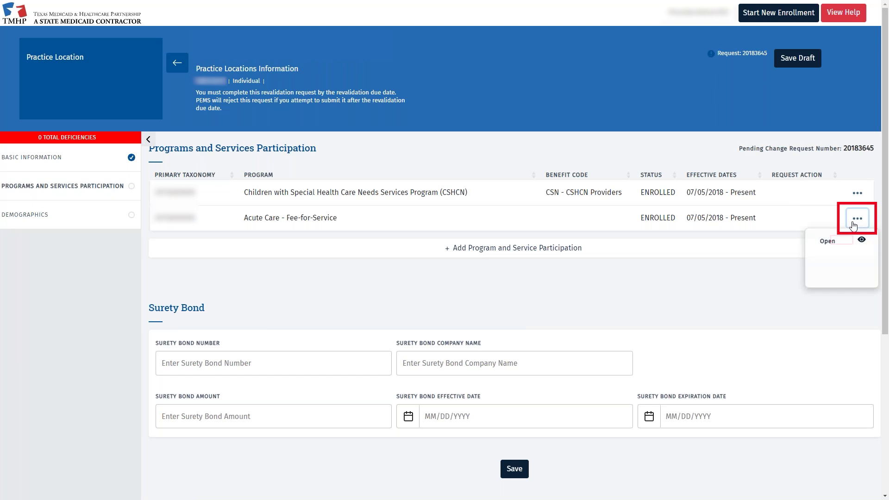
left_click(836, 239)
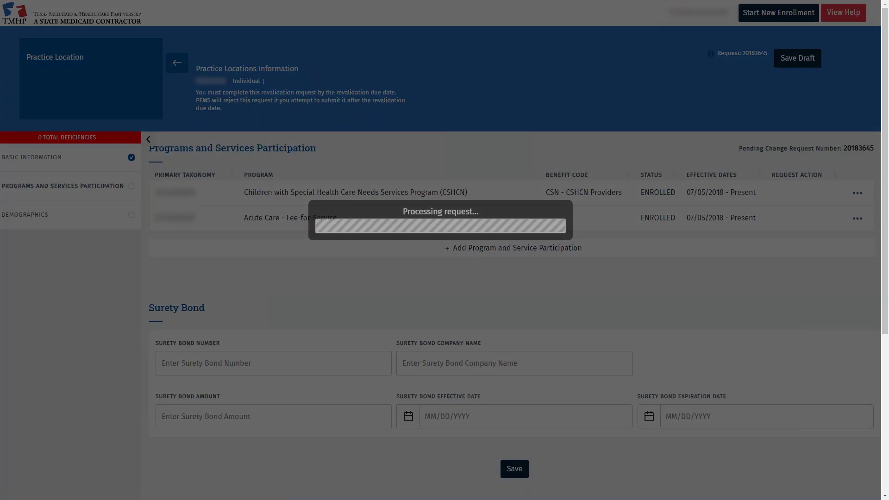
scroll(836, 238, "down", 5)
scroll(514, 250, "down", 1)
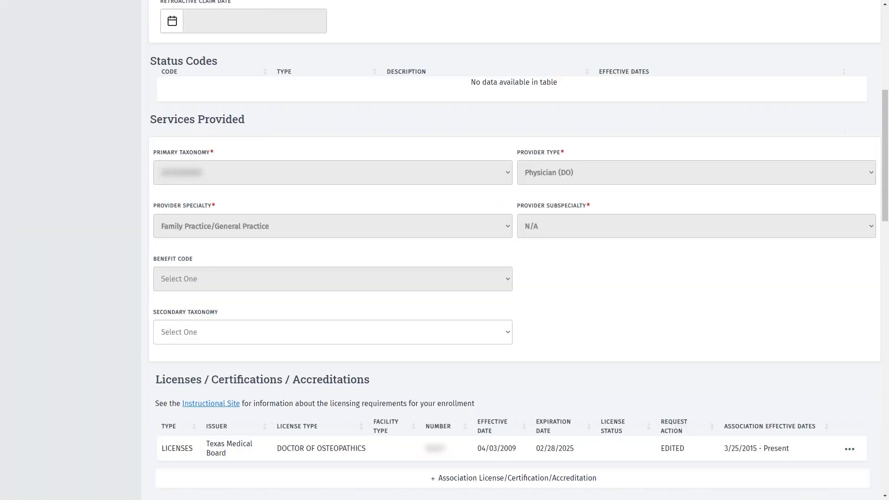
scroll(514, 250, "down", 5)
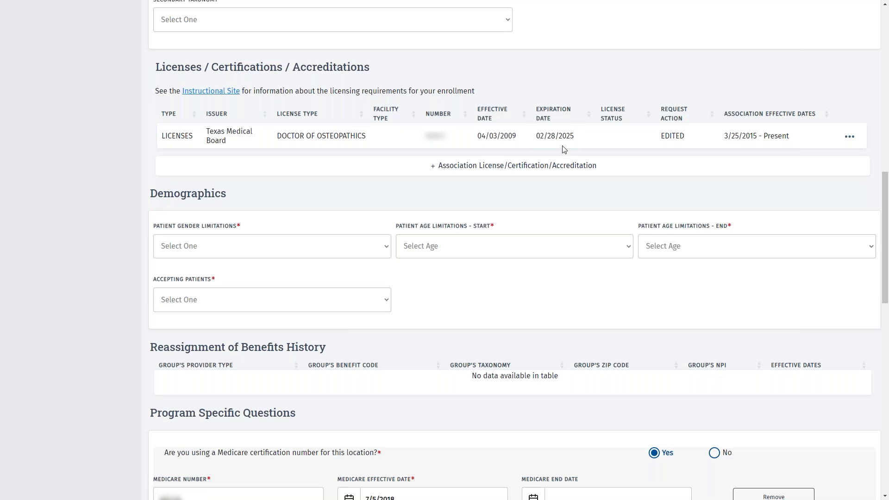
Add ATTESTATION - HEALTHY TEXAS WOMEN (N01) to the Acute Care program's licenses table
left_click(419, 169)
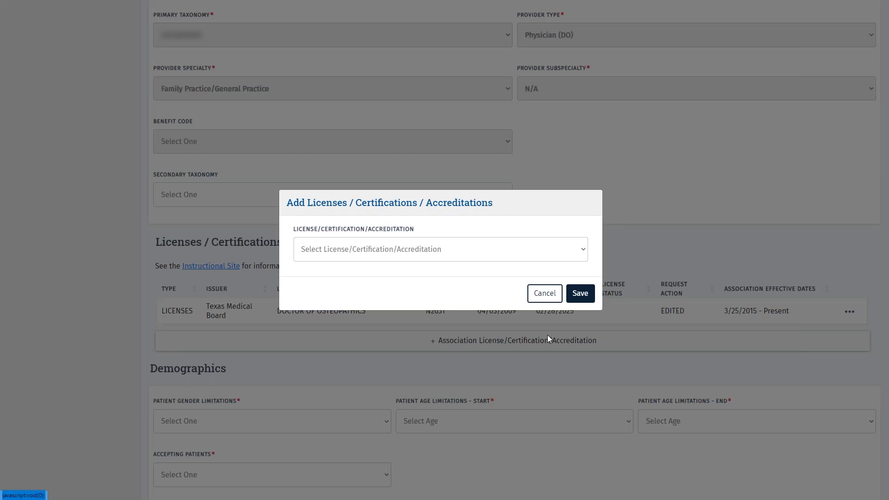
left_click(499, 254)
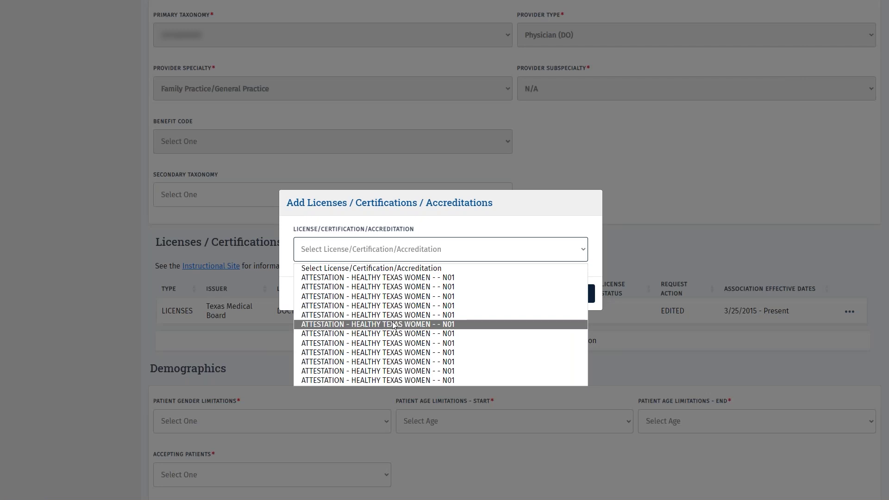
left_click(393, 325)
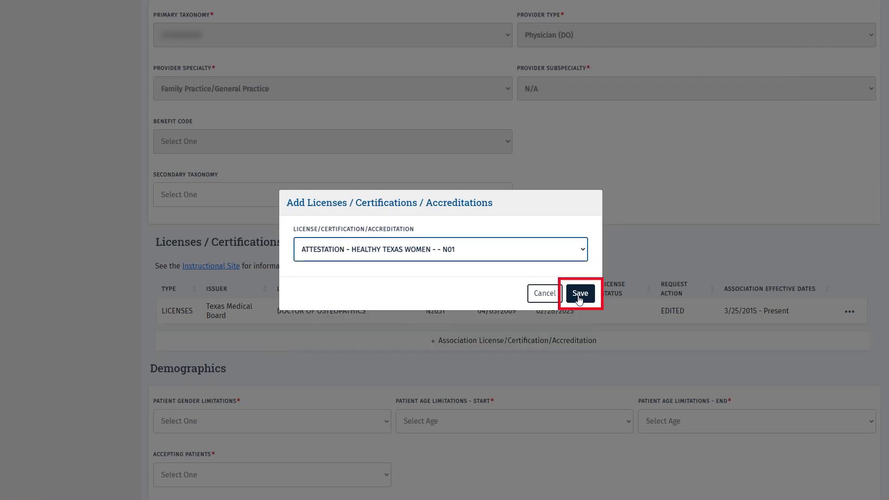
left_click(580, 294)
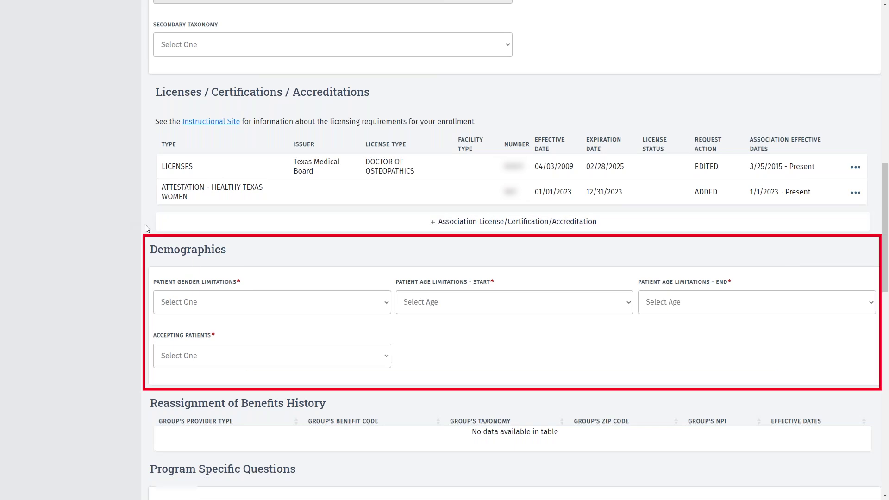
Set Acute Care demographics to gender limitation All, ages 0 through 18, and Accepting New Patients
scroll(147, 228, "down", 4)
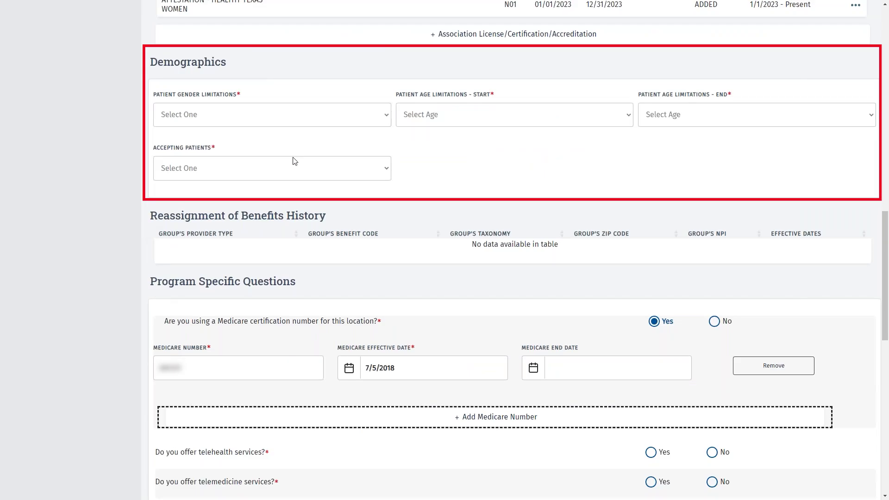
left_click(384, 121)
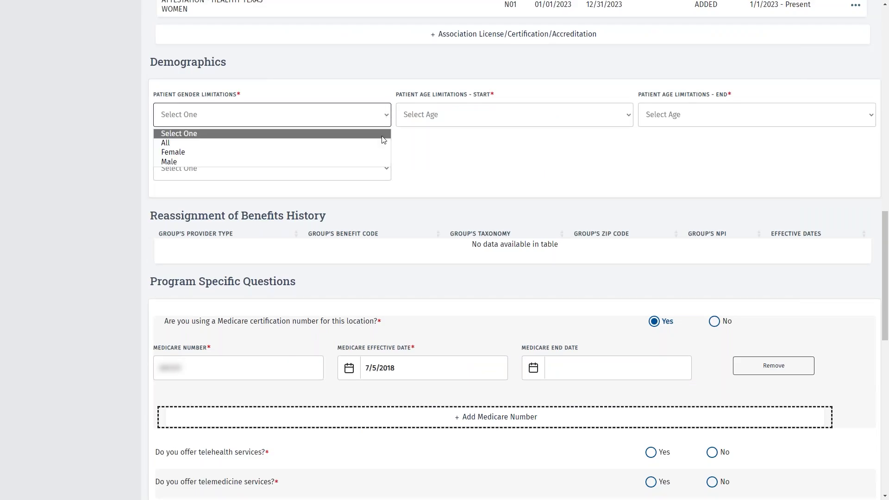
left_click(382, 143)
left_click(629, 115)
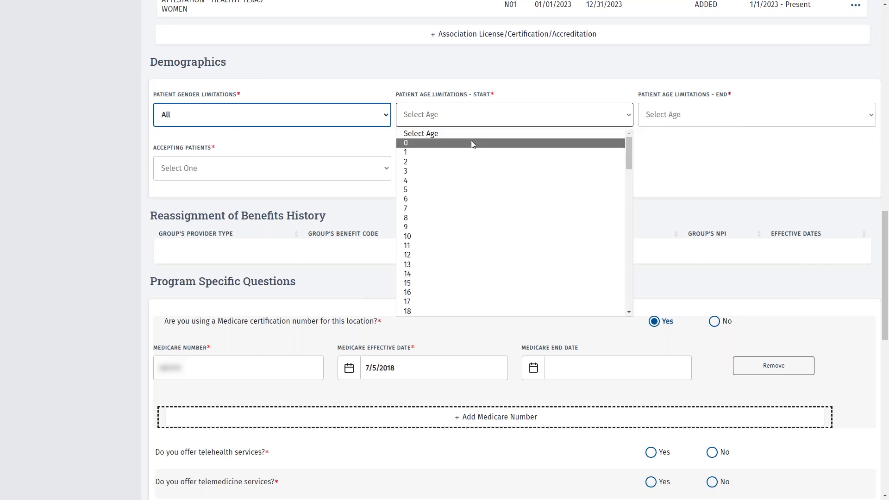
left_click(471, 144)
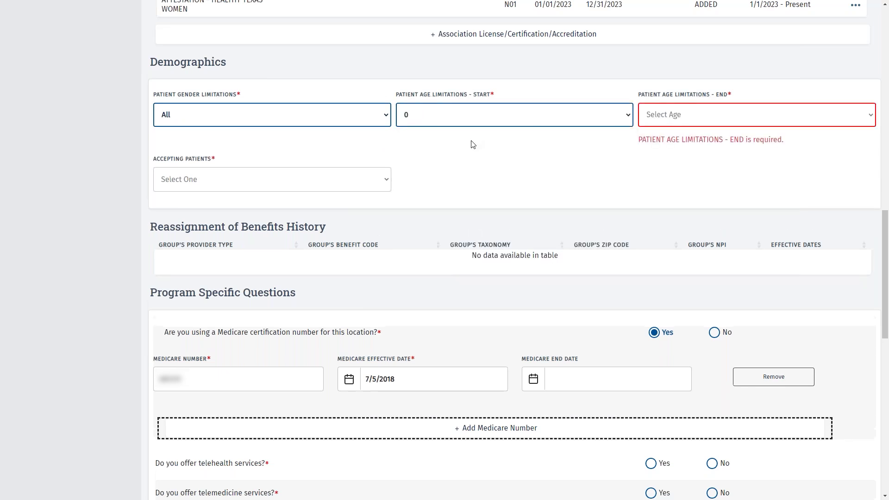
left_click(871, 117)
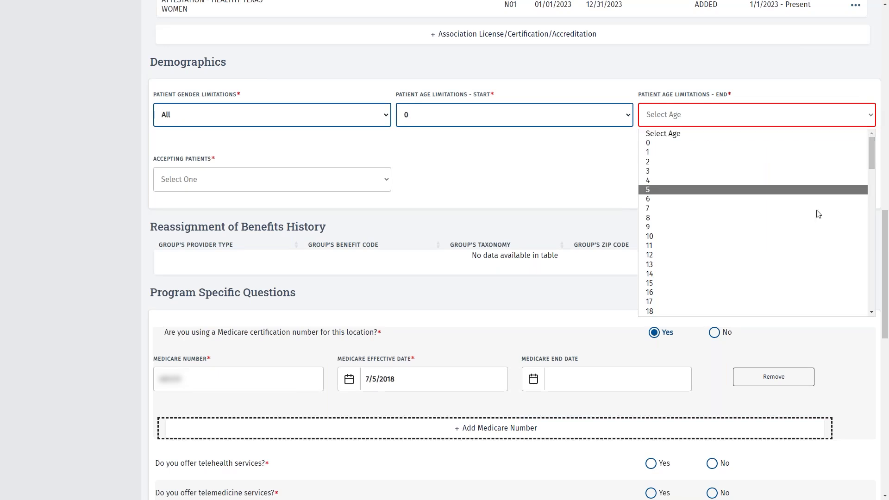
left_click(686, 311)
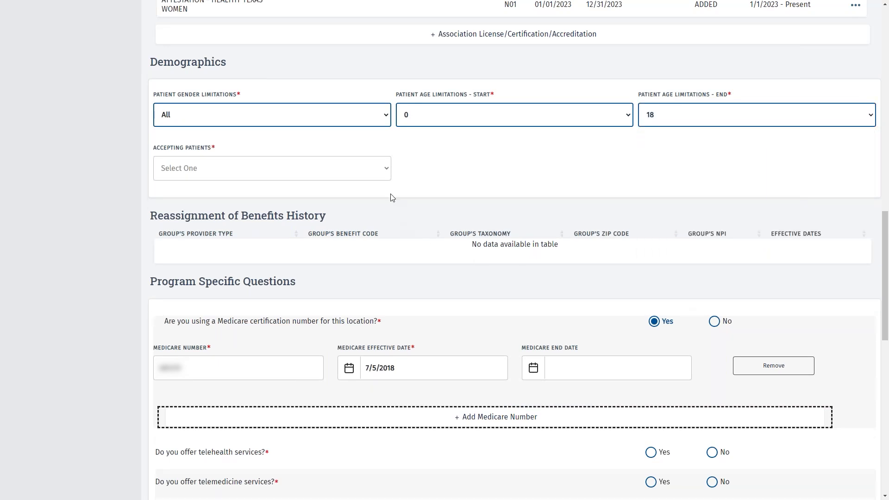
left_click(387, 170)
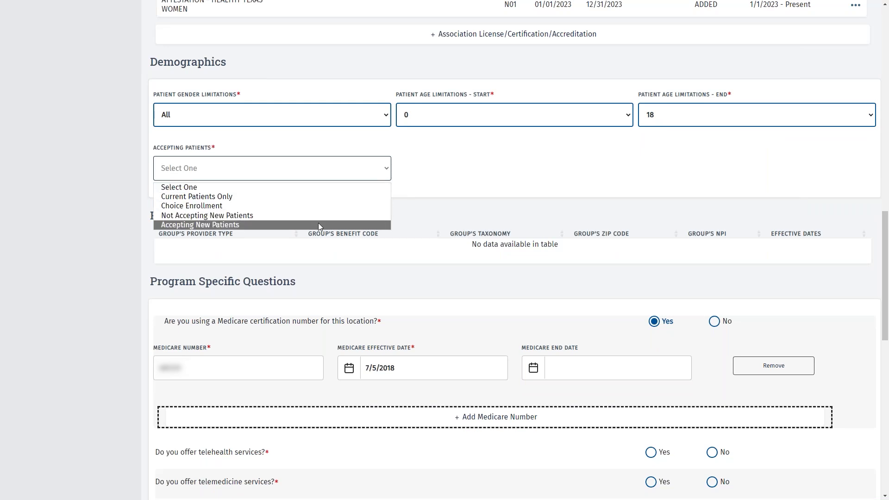
left_click(318, 224)
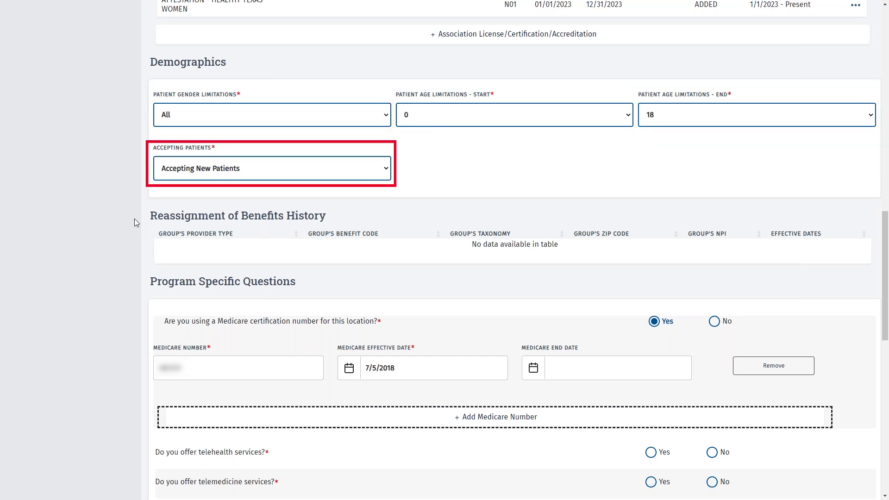
scroll(134, 223, "down", 5)
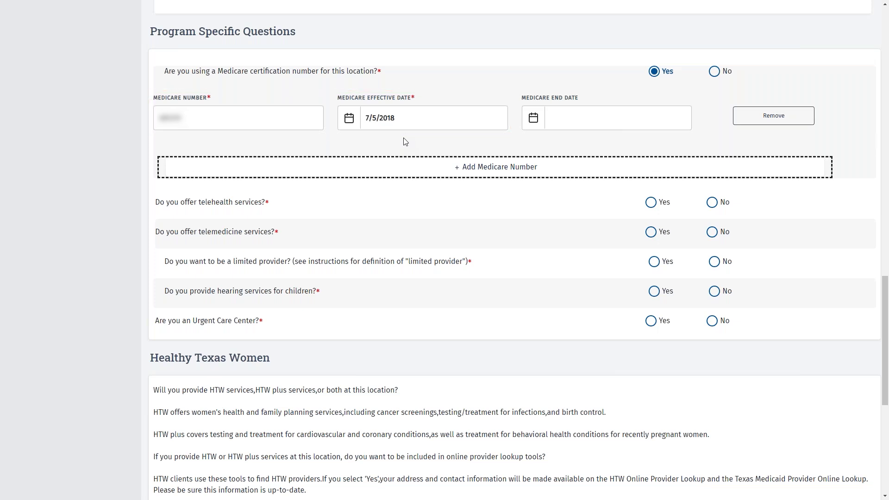
Answer No to Medicare certification, fill its statements and 'Reason for waiver', then revert to Yes
left_click(716, 72)
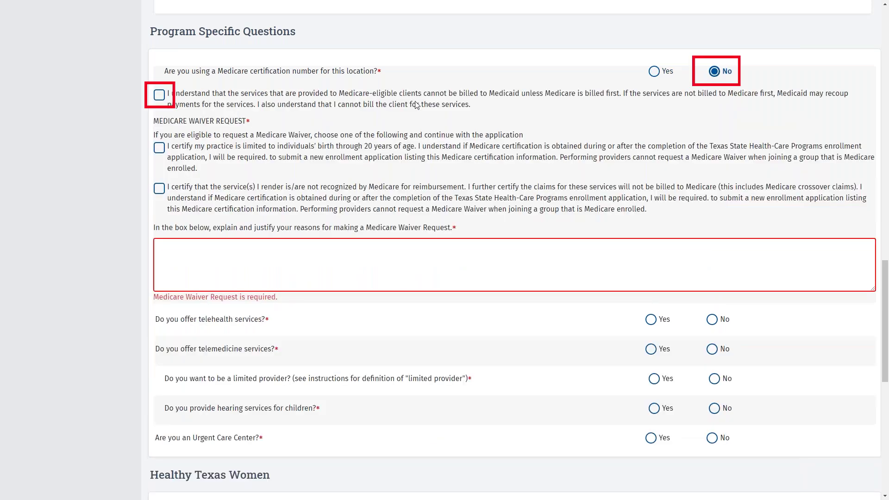
left_click(158, 96)
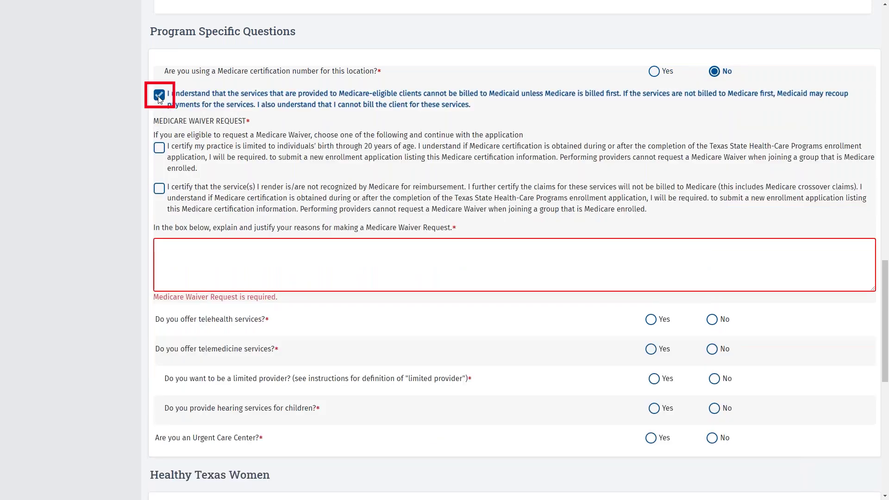
left_click(160, 149)
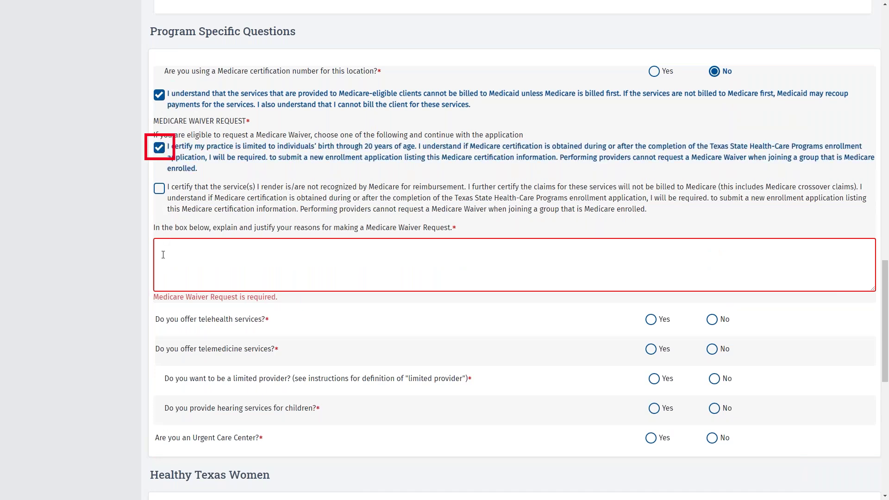
left_click(162, 250)
type("Reason for waiver")
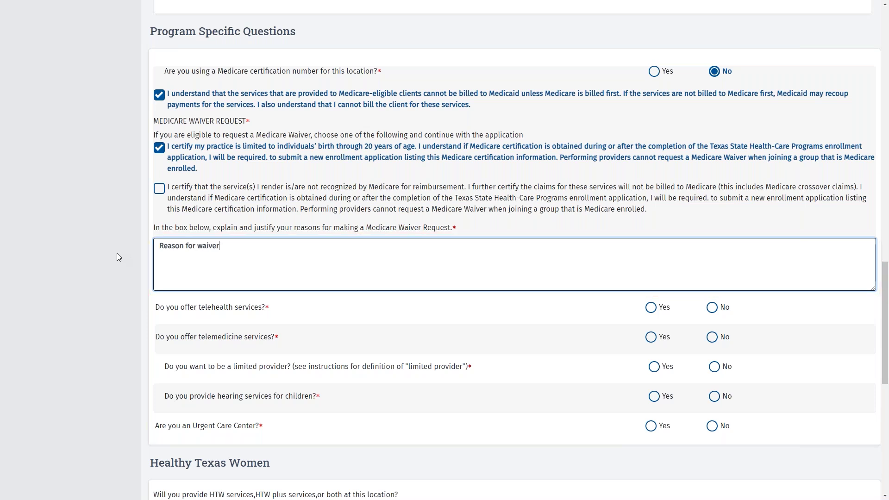
left_click(654, 72)
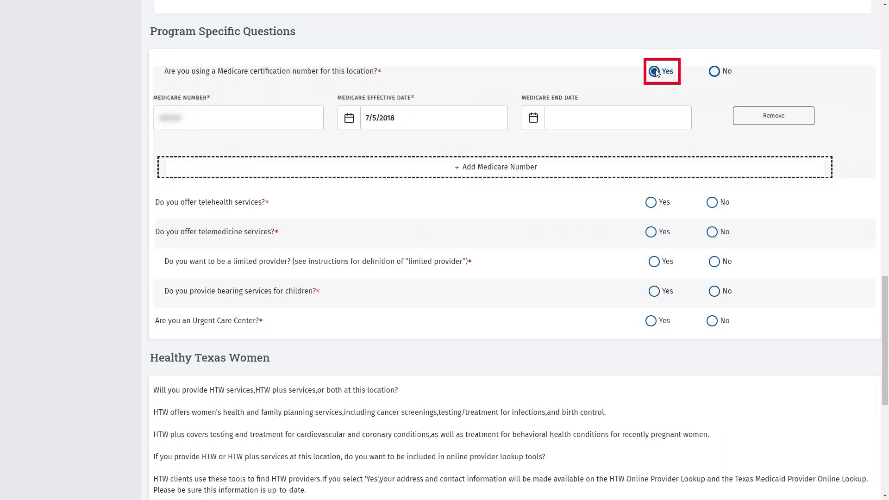
Answer No to telehealth, telemedicine, limited provider, children's hearing and urgent care, then save
left_click(713, 203)
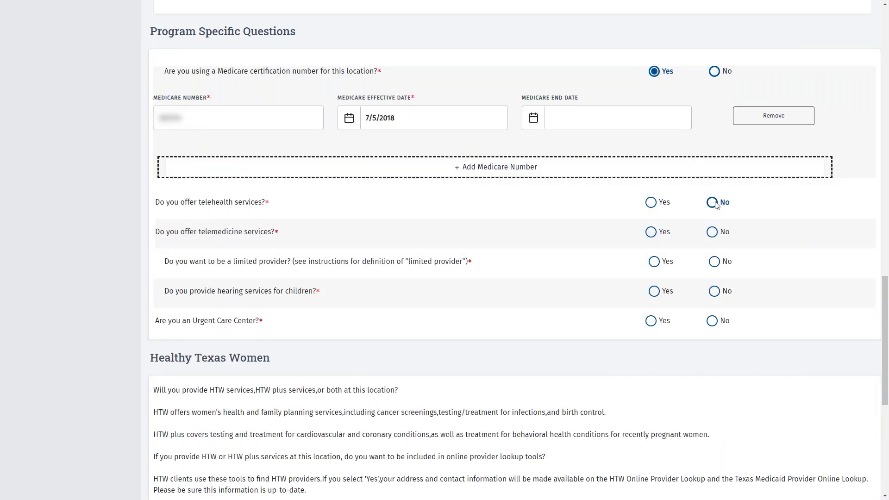
left_click(714, 231)
left_click(715, 262)
left_click(720, 294)
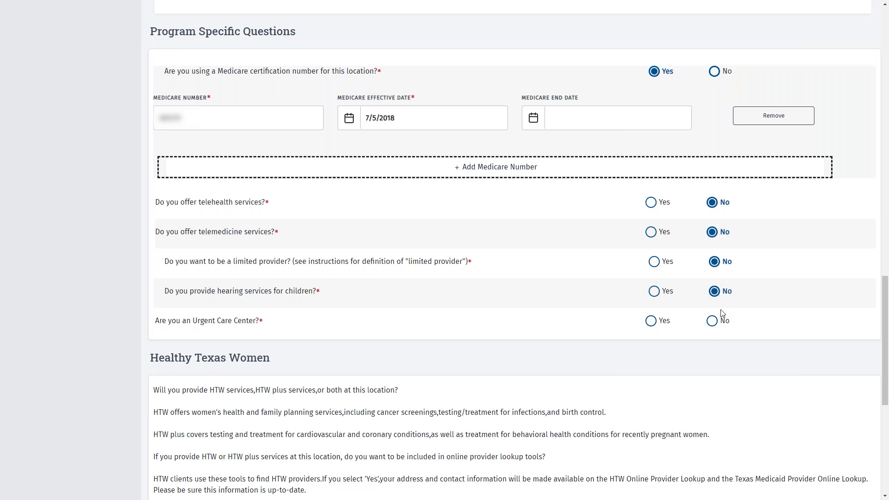
left_click(717, 324)
scroll(98, 230, "down", 7)
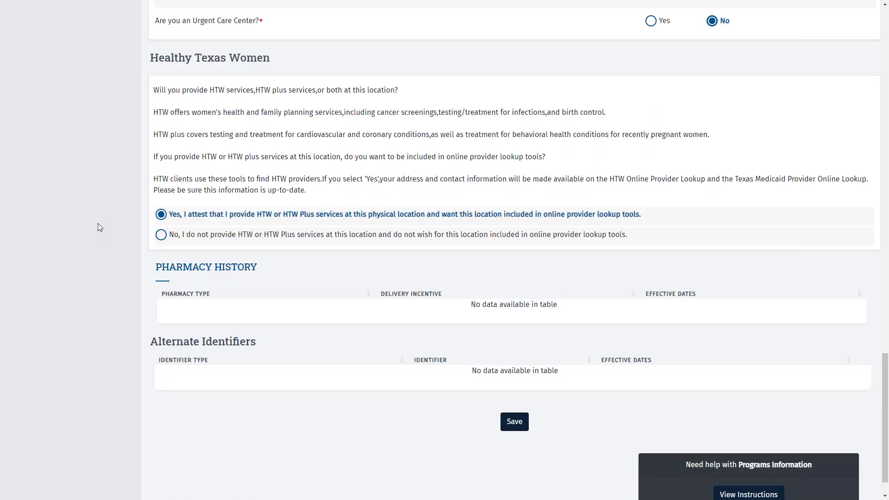
scroll(111, 222, "up", 2)
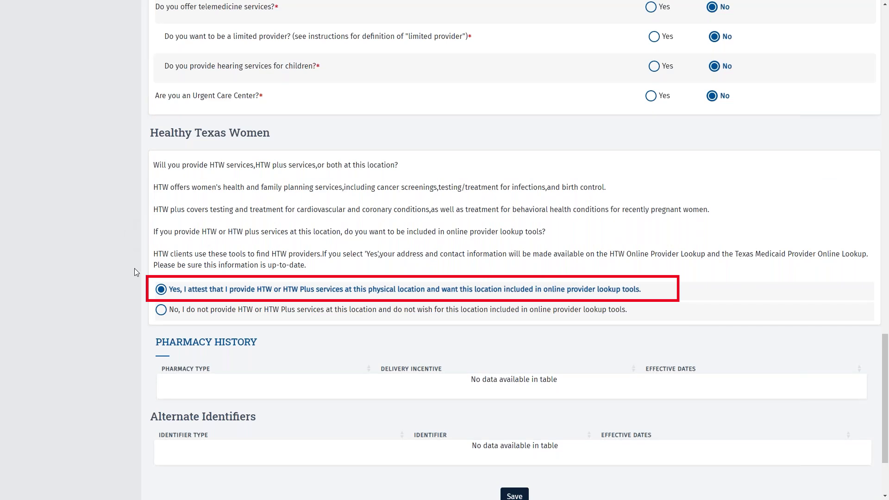
scroll(507, 437, "down", 2)
left_click(515, 422)
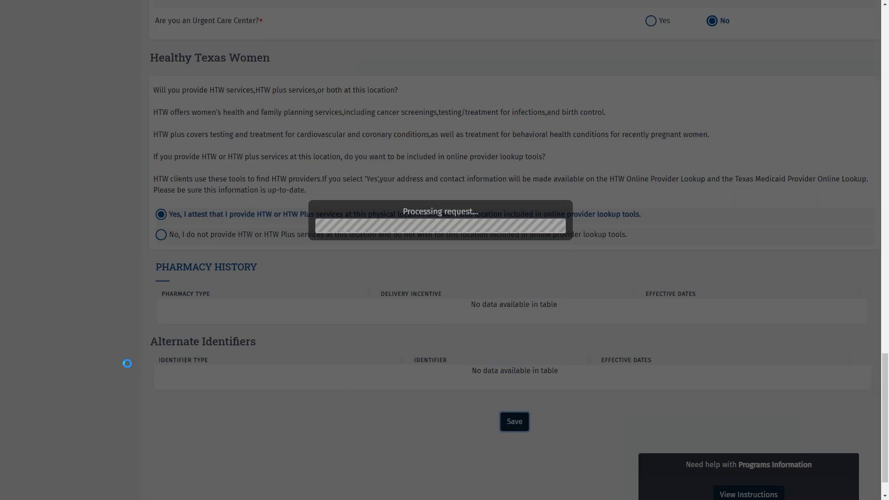
scroll(127, 363, "up", 12)
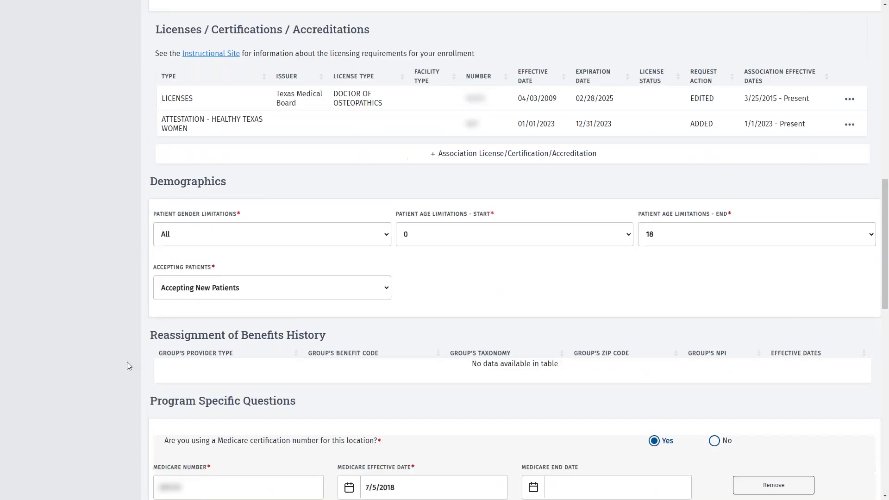
scroll(127, 362, "up", 10)
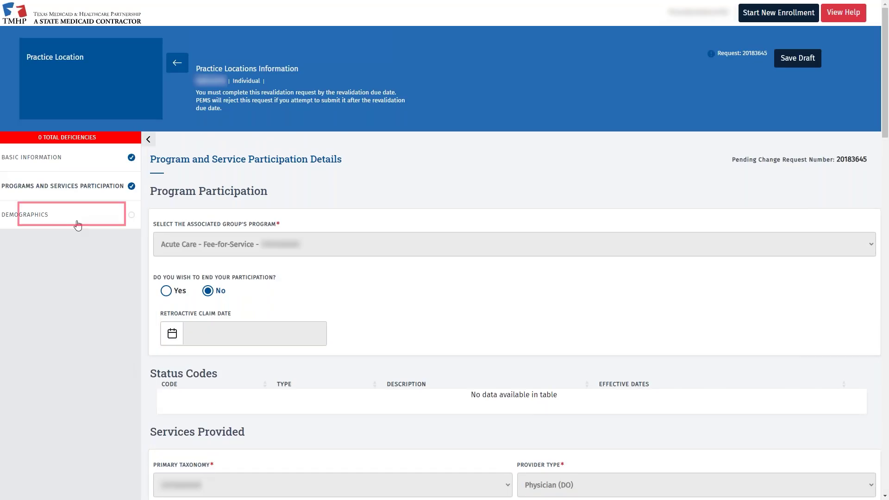
Set Monday office hours to 8:30 AM–5:00 PM and copy them to the other weekdays
left_click(77, 226)
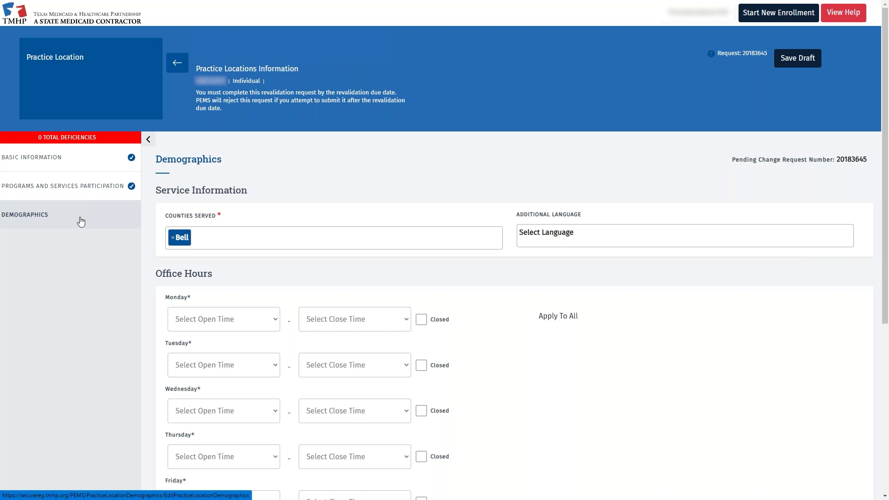
left_click(271, 320)
scroll(224, 288, "down", 1)
left_click(224, 290)
left_click(407, 320)
scroll(403, 288, "down", 5)
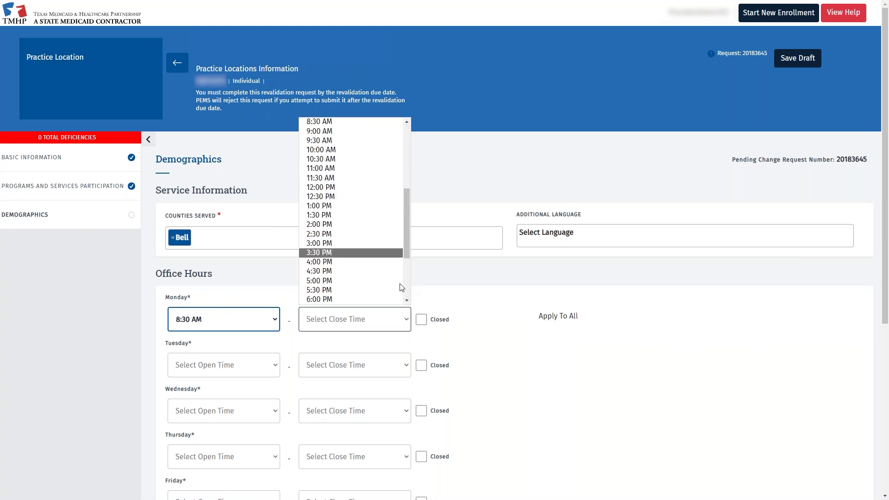
left_click(375, 286)
left_click(547, 316)
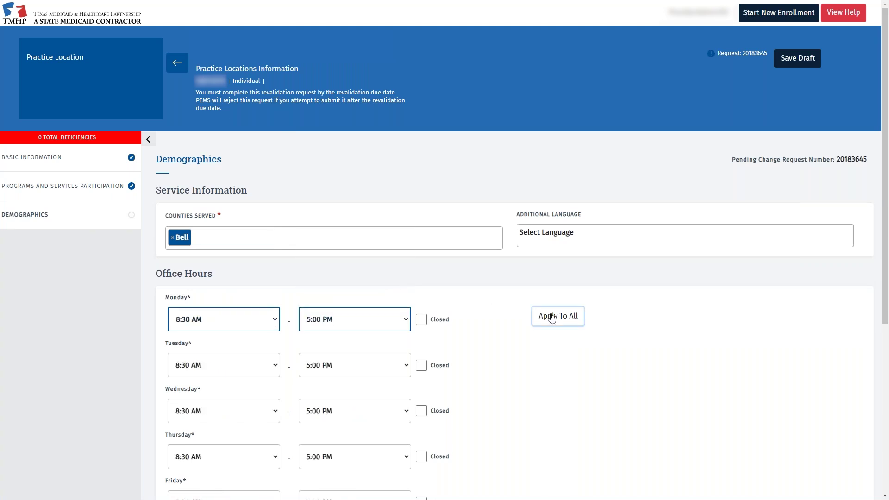
Mark Saturday and Sunday closed, save the office hours, and return to the location list
scroll(482, 299, "down", 5)
left_click(422, 323)
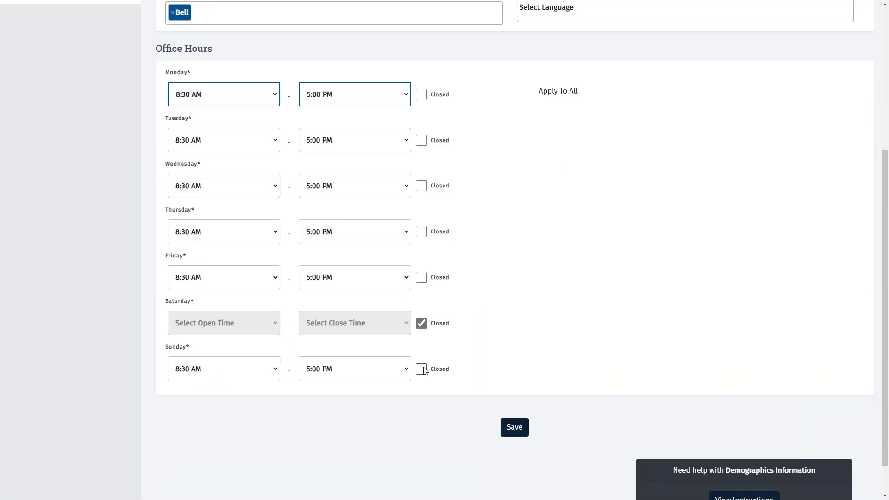
left_click(431, 369)
left_click(515, 427)
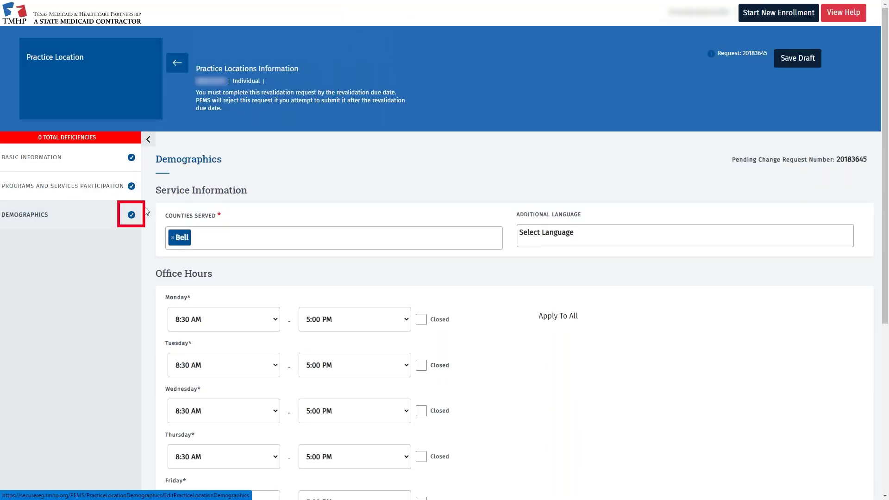
left_click(176, 70)
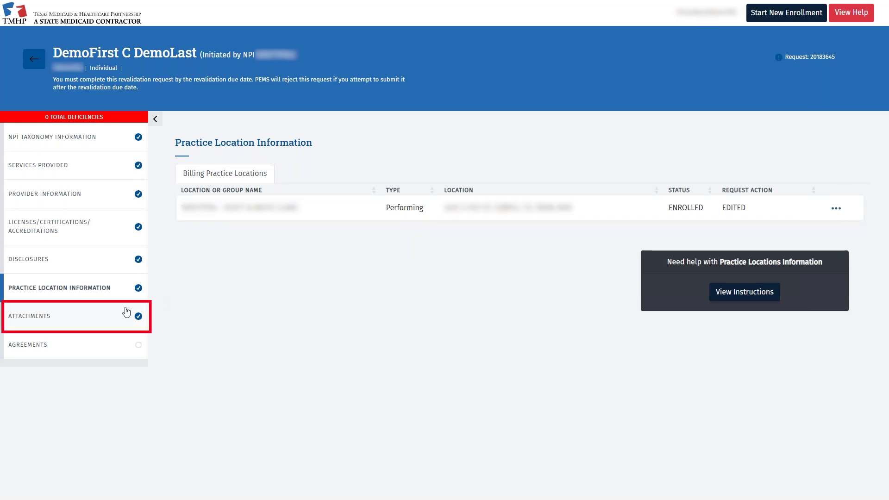
Move through Attachments to the request's Agreements section
left_click(107, 319)
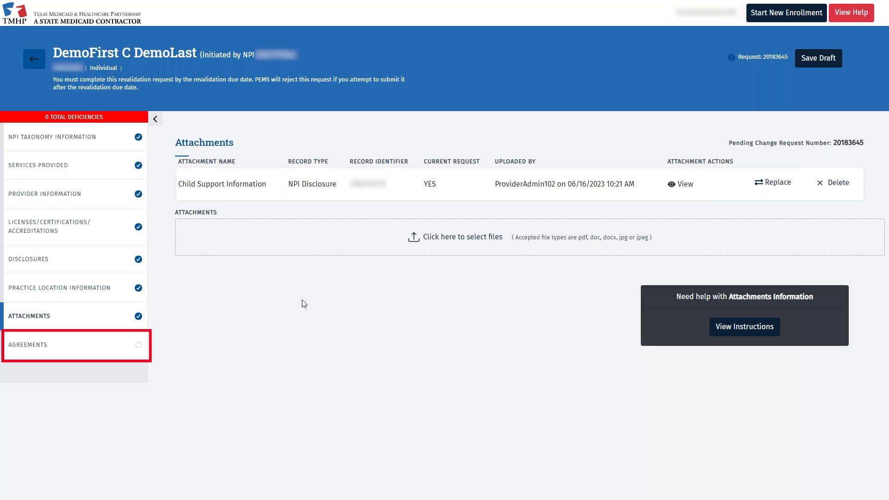
left_click(119, 349)
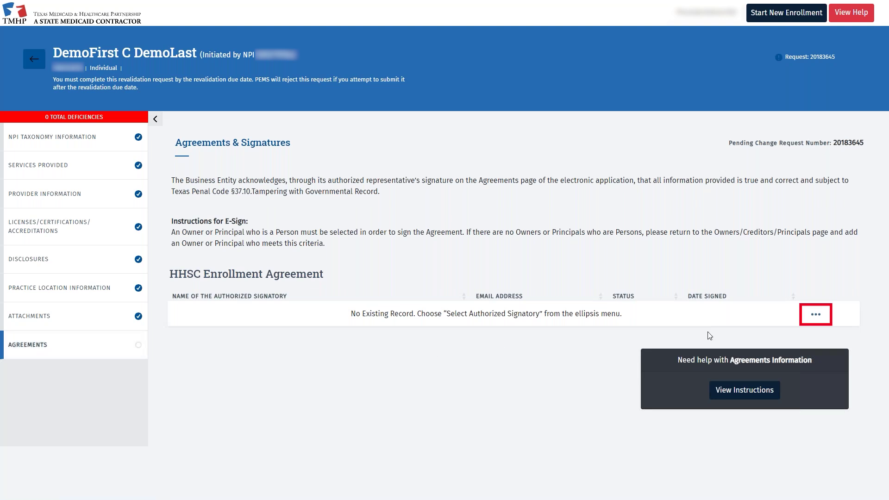
Pick an authorized signatory for the HHSC Enrollment Agreement and enter the signatory's e-mail address
left_click(816, 316)
left_click(805, 337)
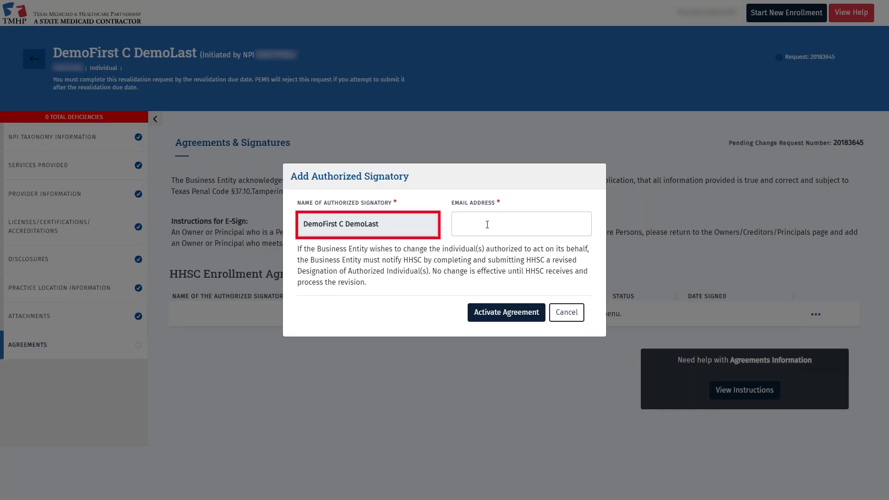
left_click(488, 225)
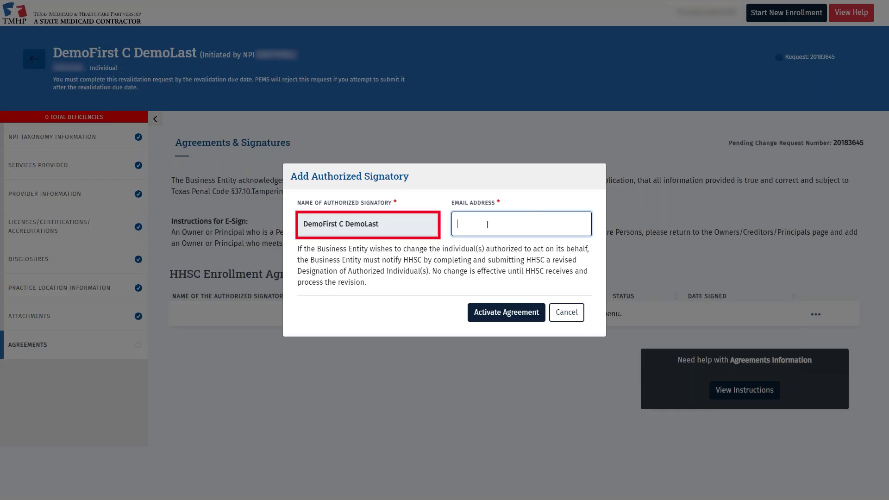
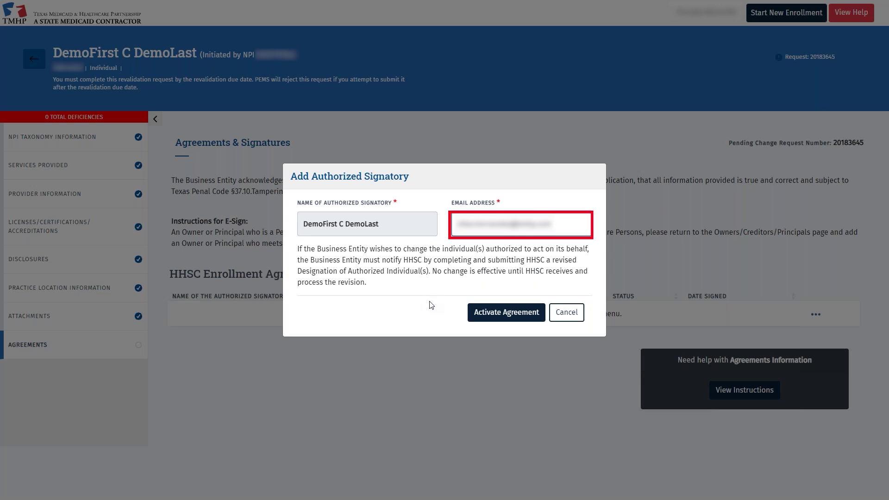
Activate the agreement and follow the signing link in the Outlook signature-request e-mail
left_click(479, 314)
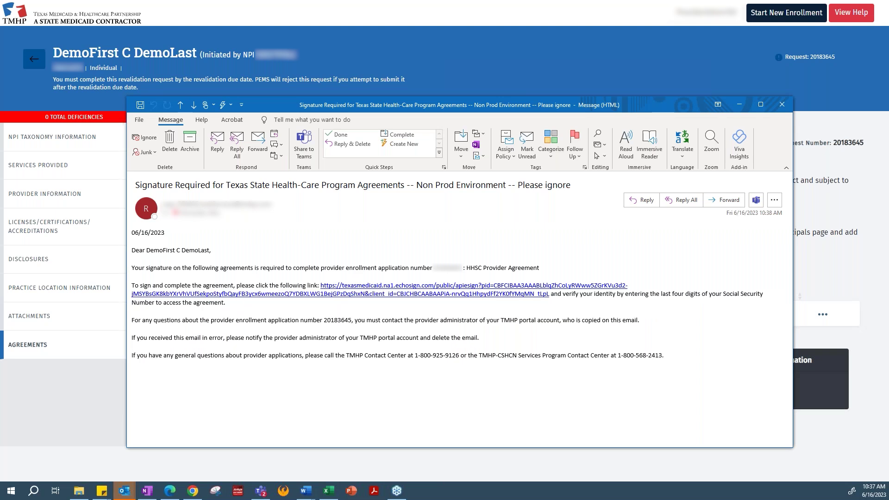
left_click(355, 295)
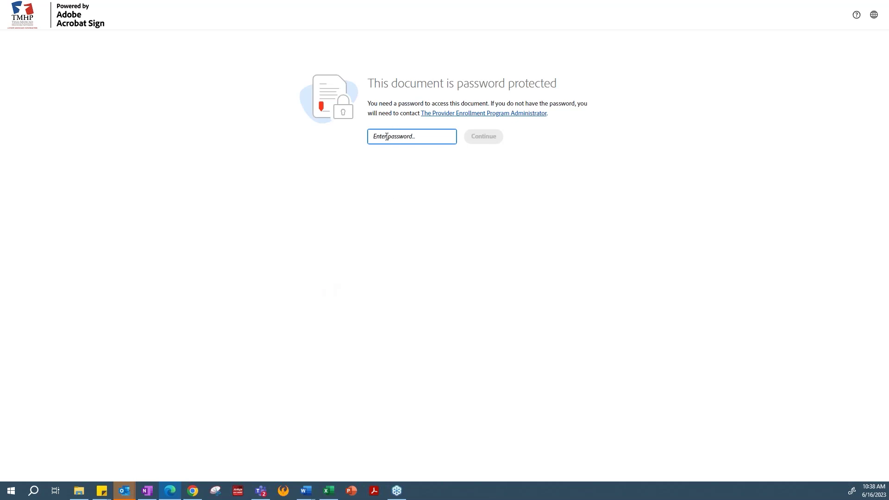
Unlock the agreement with its password and go to the required signature field
type("***")
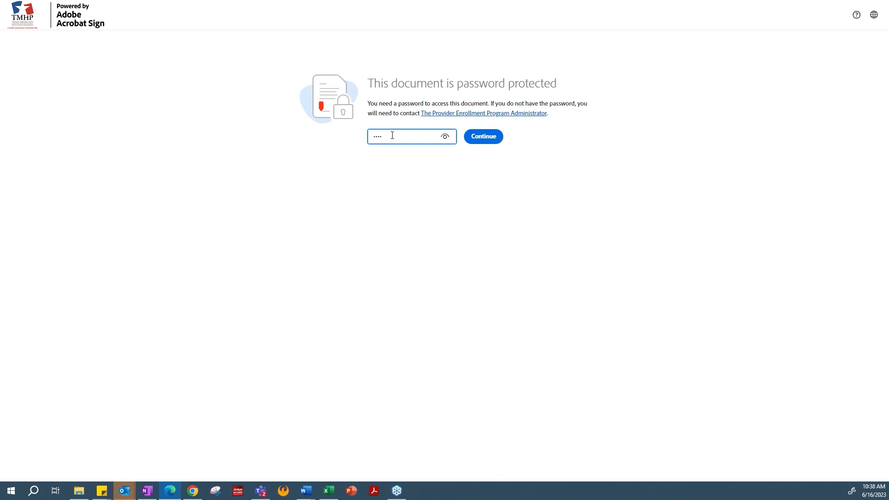
left_click(482, 137)
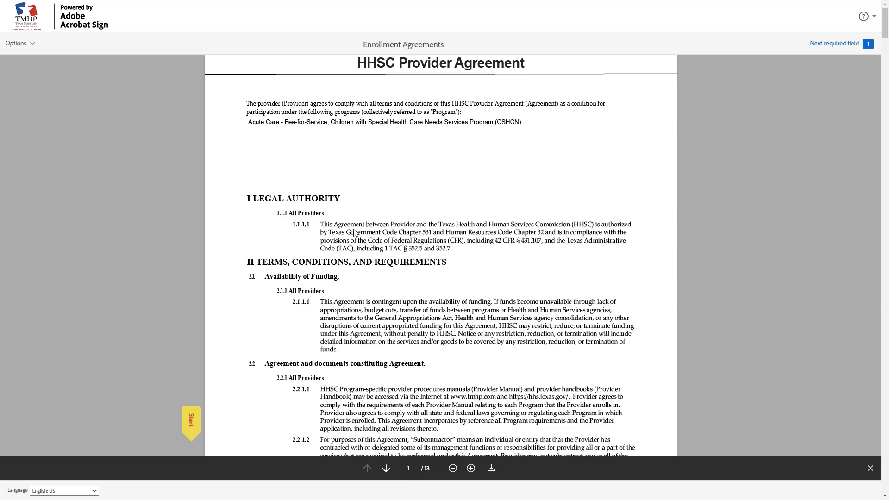
left_click(187, 422)
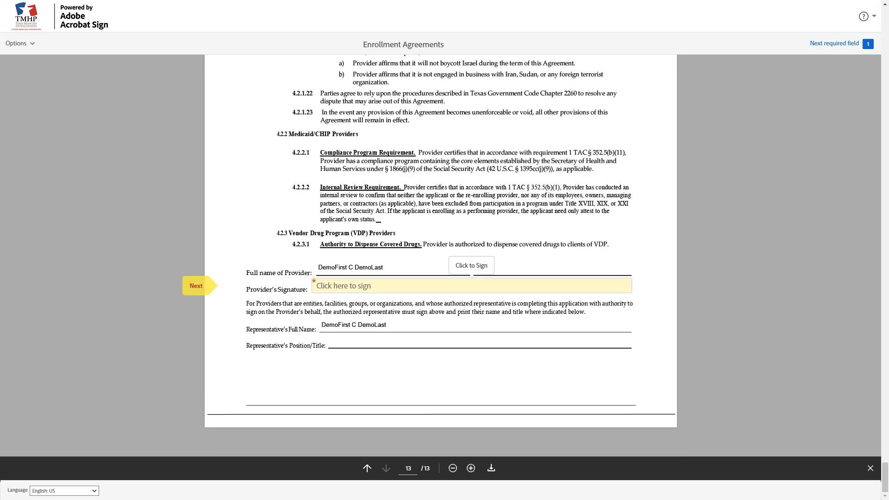
Type the provider's full name as the signature, apply it, and submit the signed agreement
left_click(329, 290)
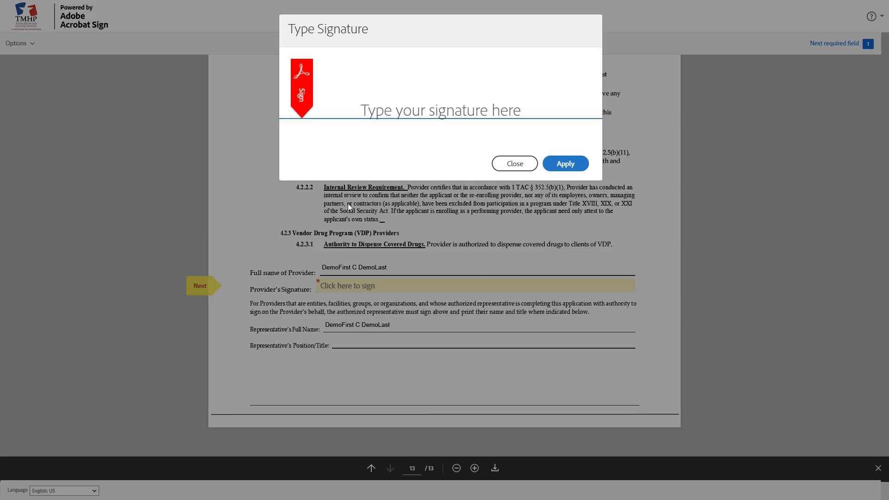
left_click(384, 114)
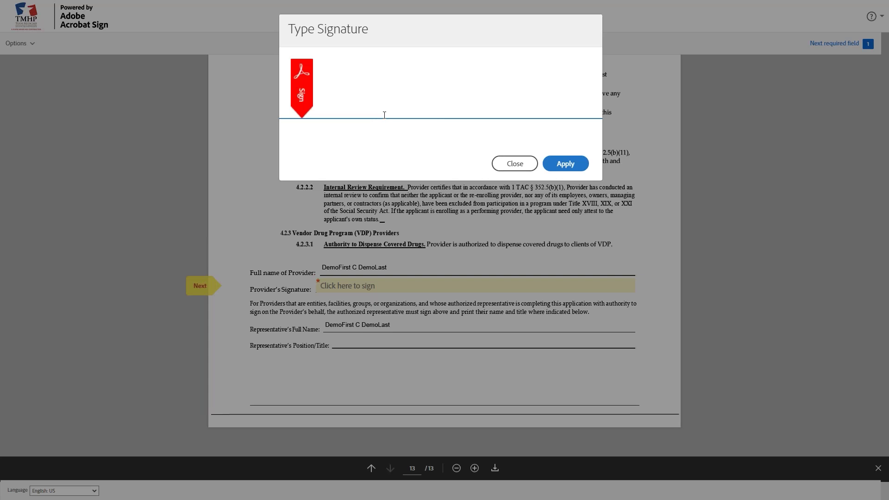
type("Demo")
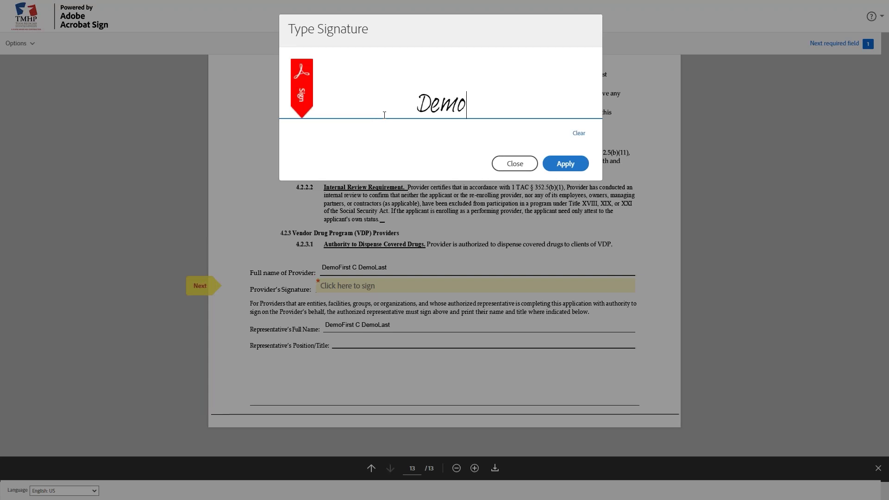
type("First")
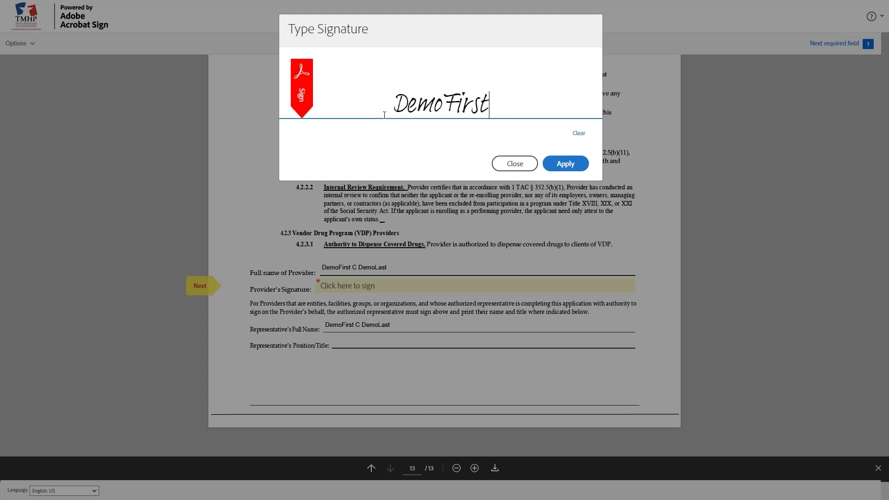
type(" C ")
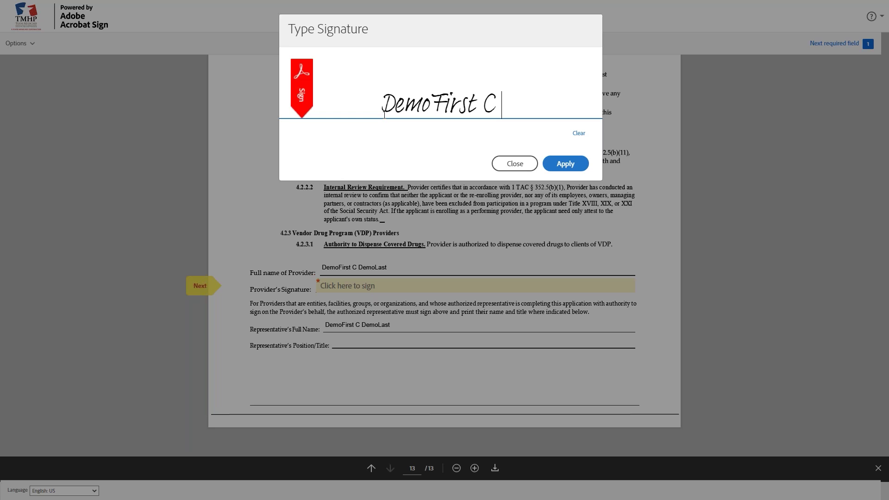
type("DemoLast")
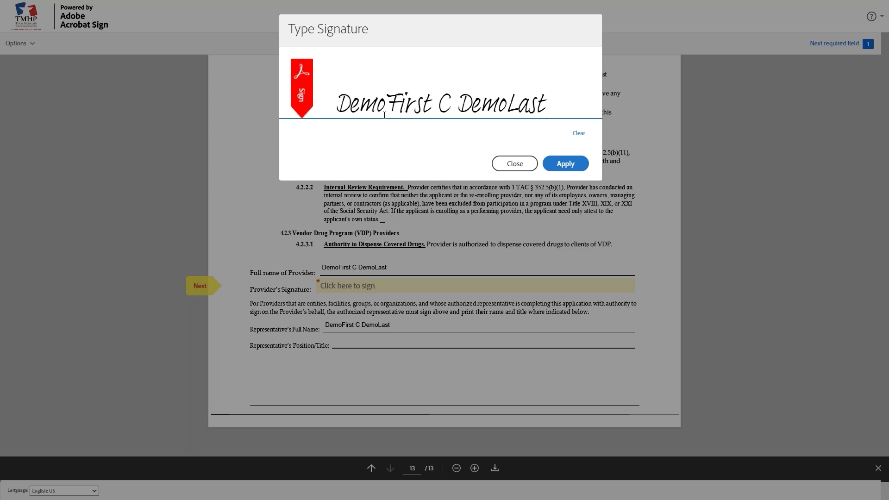
left_click(565, 163)
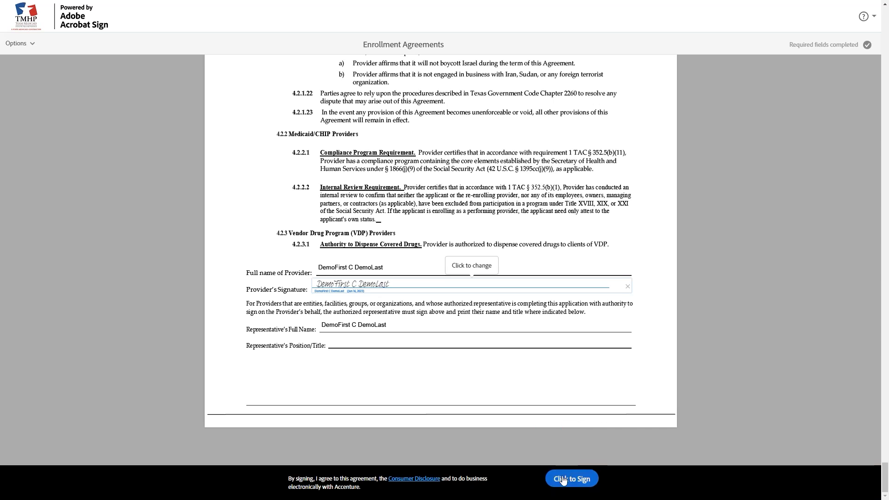
left_click(564, 477)
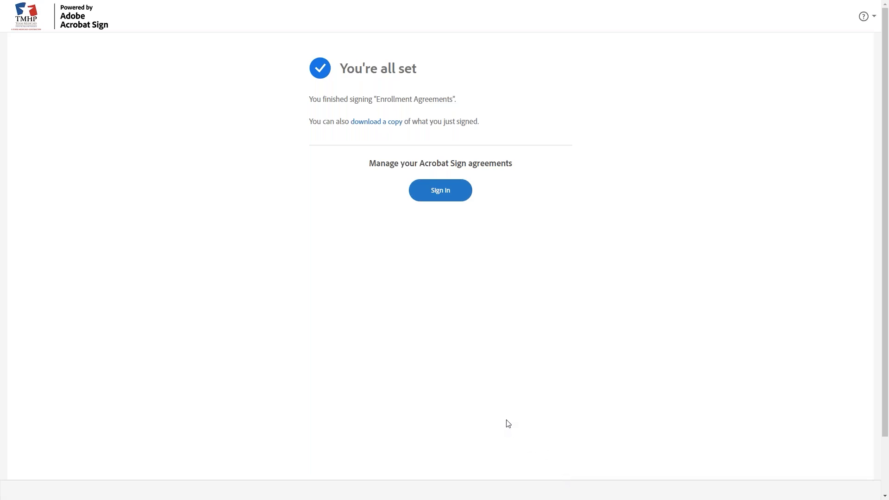
key("F11")
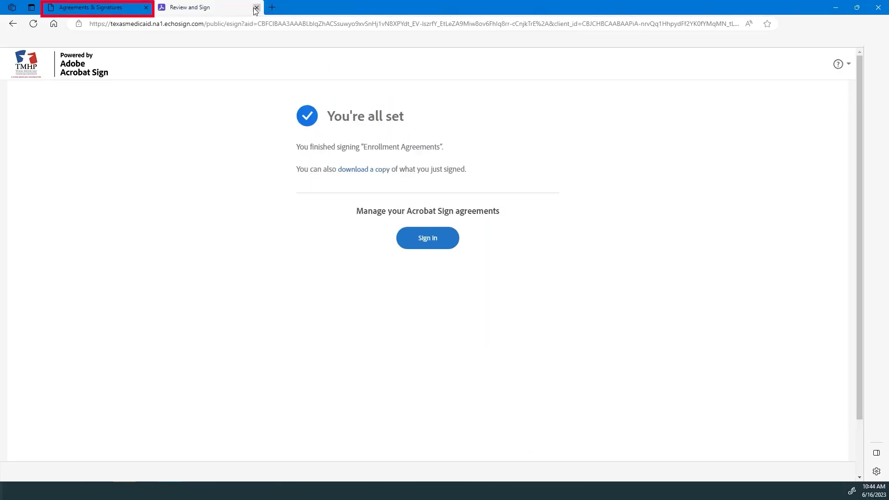
Back in PEMS full screen, refresh Agreements to show the signatory with status Sent
left_click(107, 8)
key("F11")
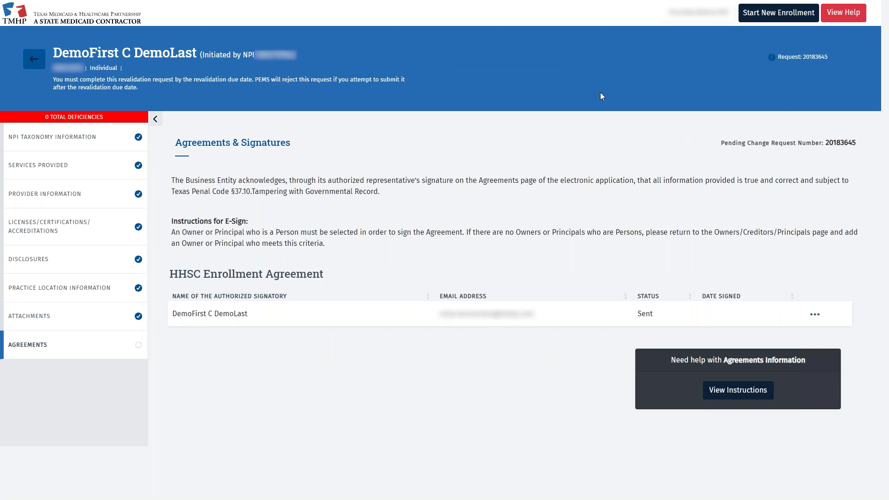
left_click(107, 352)
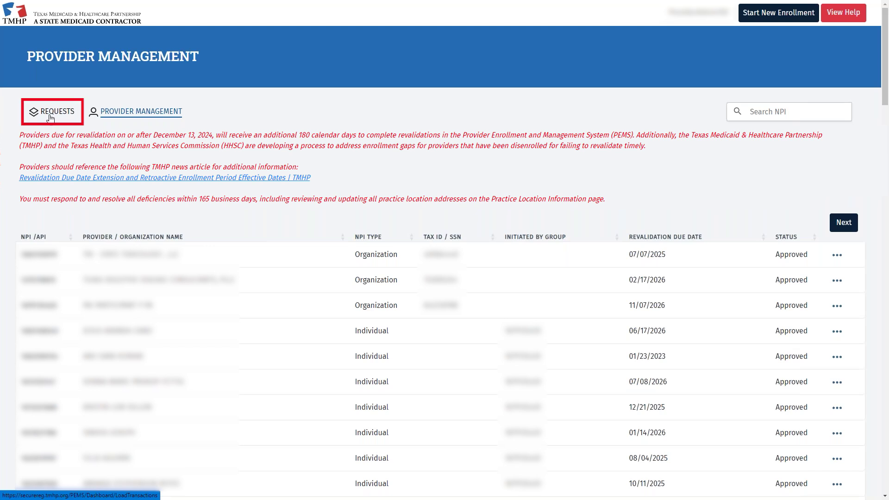
Open the Requests list to locate the PEMS - Revalidation request
left_click(51, 116)
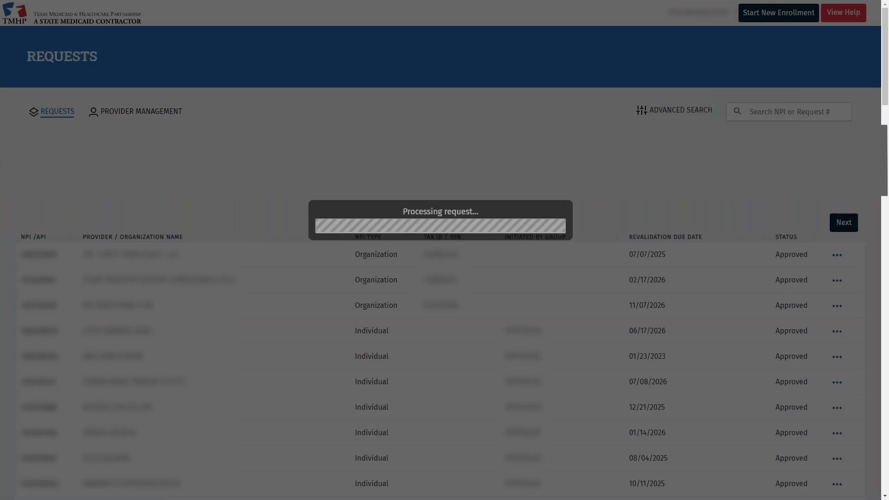